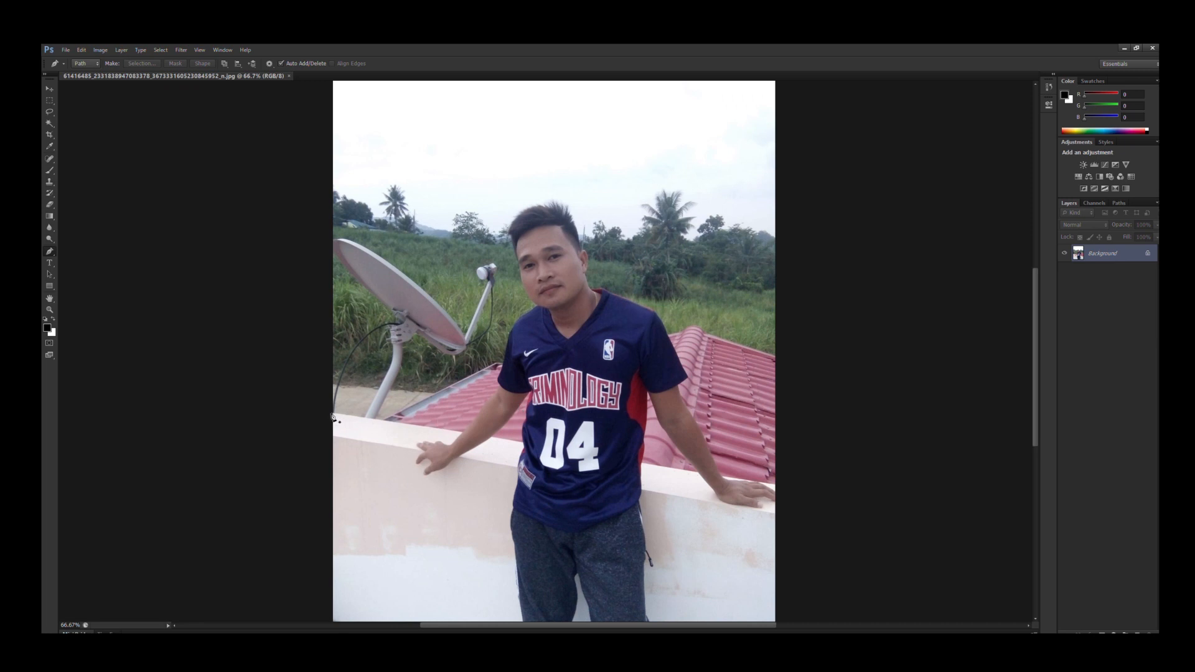
Start a Pen tool path along the wall's top edge from the photo's left border, continuing up the man's forearm on the satellite-dish side.
left_click(331, 414)
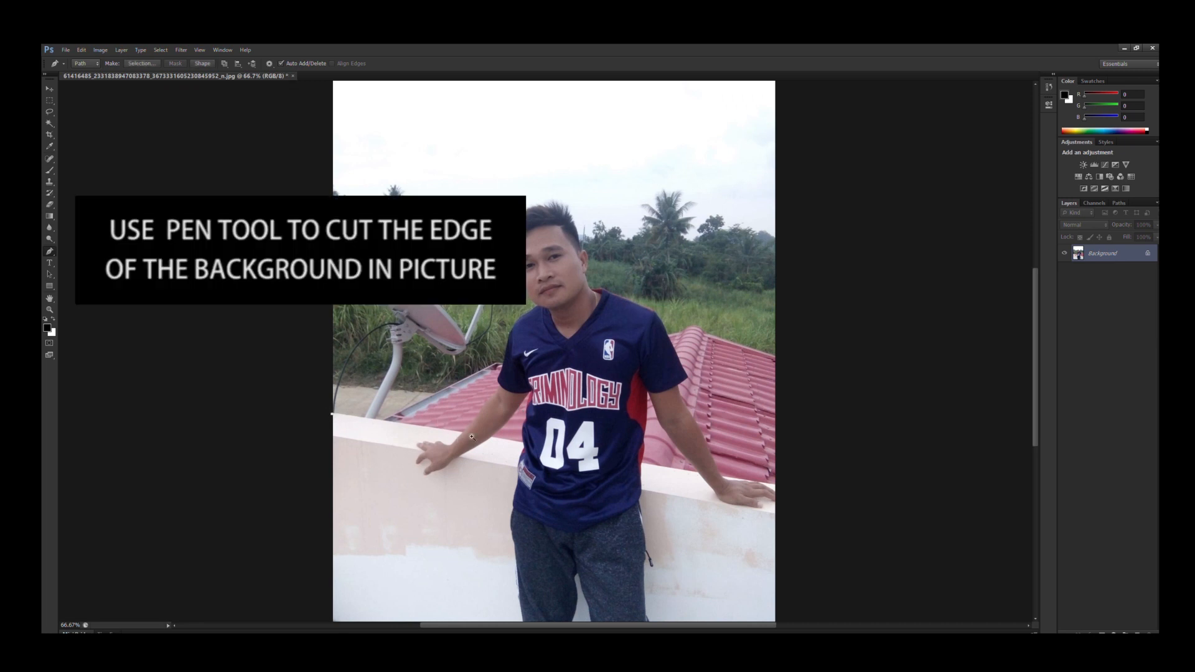
scroll(472, 437, "up", 1)
left_click(453, 429)
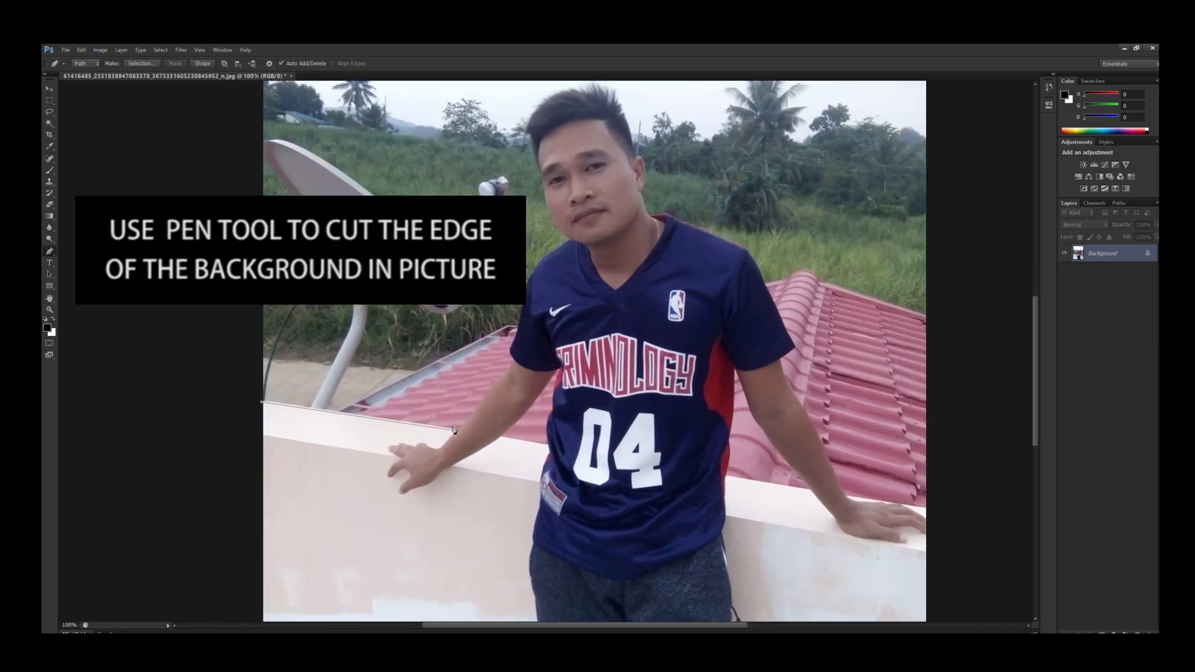
scroll(498, 403, "up", 1)
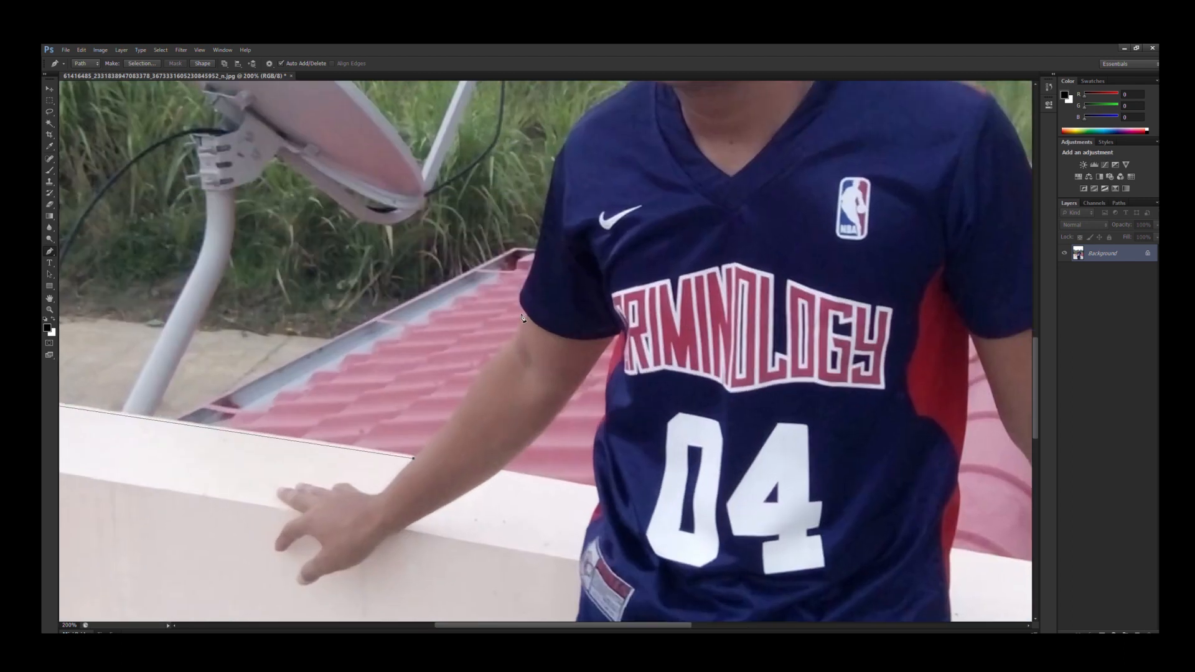
left_click_drag(437, 425, 441, 427)
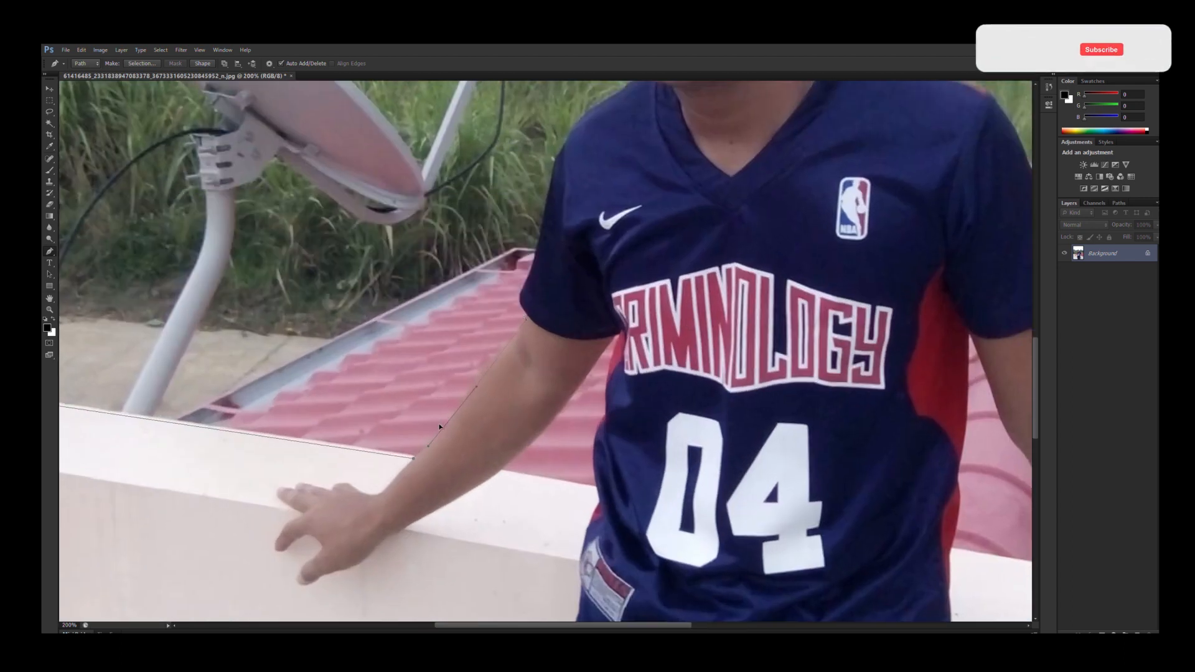
left_click_drag(491, 361, 488, 362)
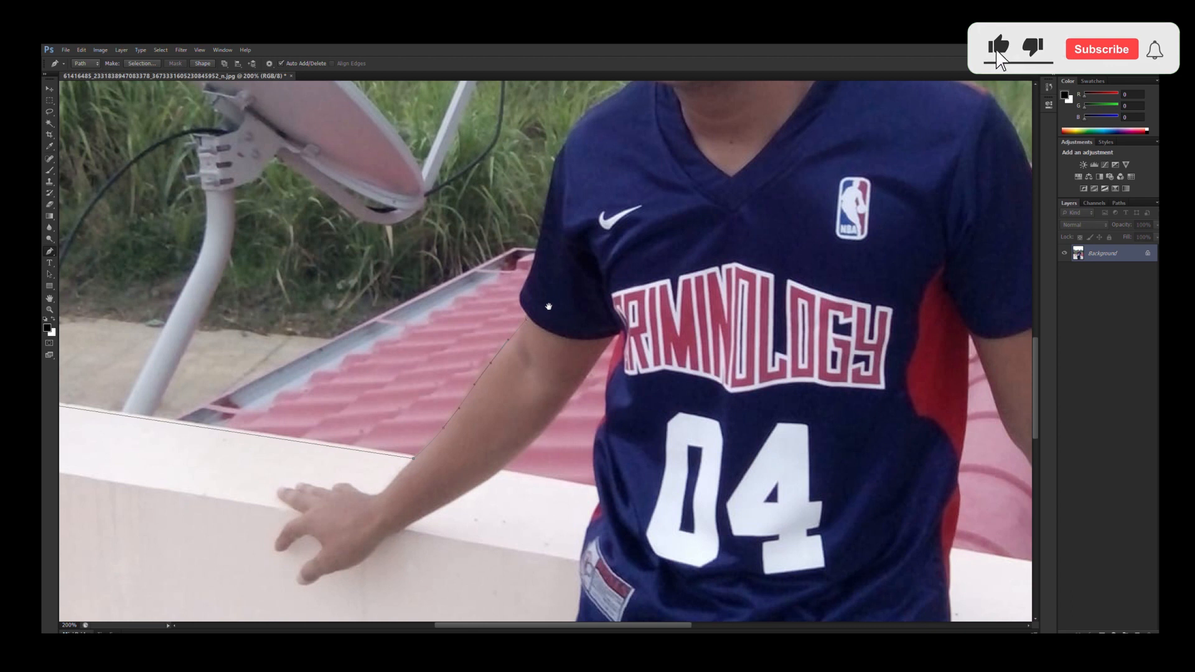
Continue the path up the outer arm and around the sleeve hem on the satellite-dish side.
scroll(546, 308, "up", 1)
left_click(513, 270)
left_click_drag(514, 296, 502, 293)
left_click_drag(558, 240, 444, 440)
scroll(547, 199, "down", 1)
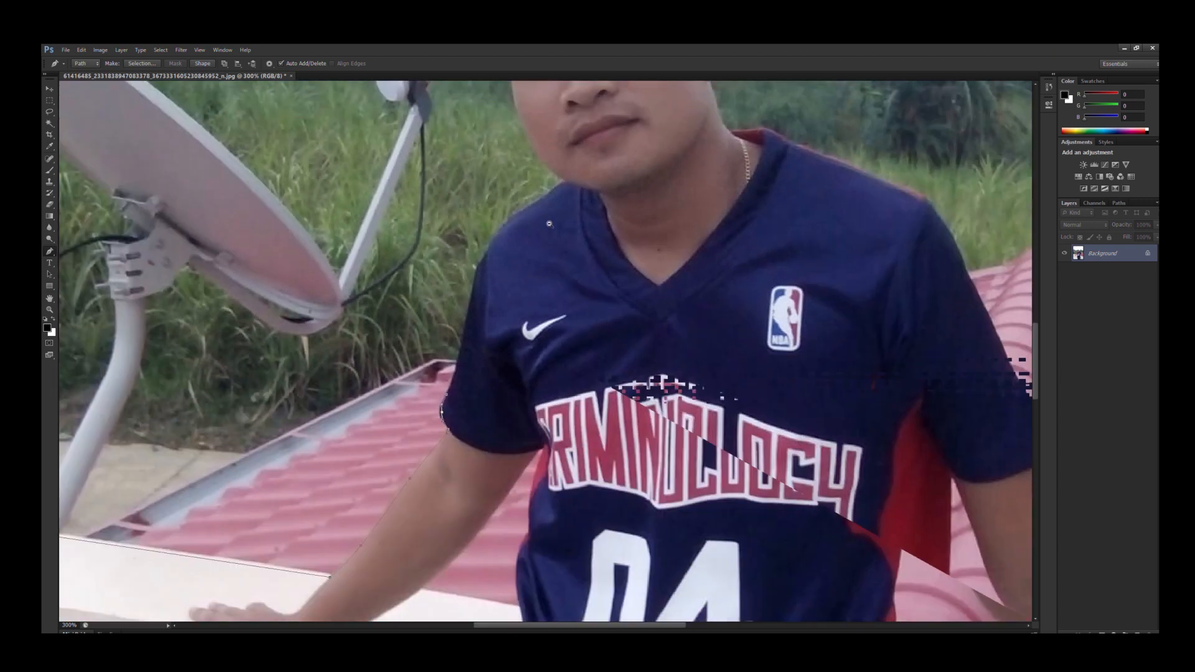
Trace the sleeve's outer edge up to the shoulder on the satellite-dish side with curved path segments.
left_click(562, 182)
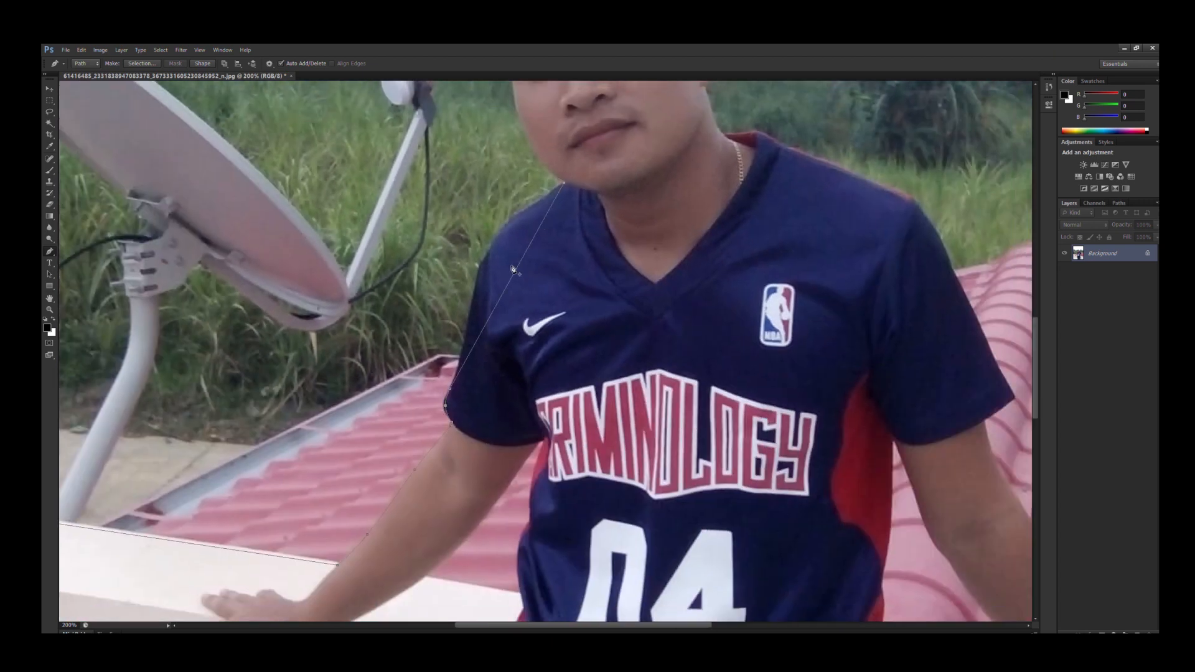
left_click_drag(513, 269, 490, 242)
left_click_drag(578, 205, 546, 365)
scroll(543, 331, "up", 1)
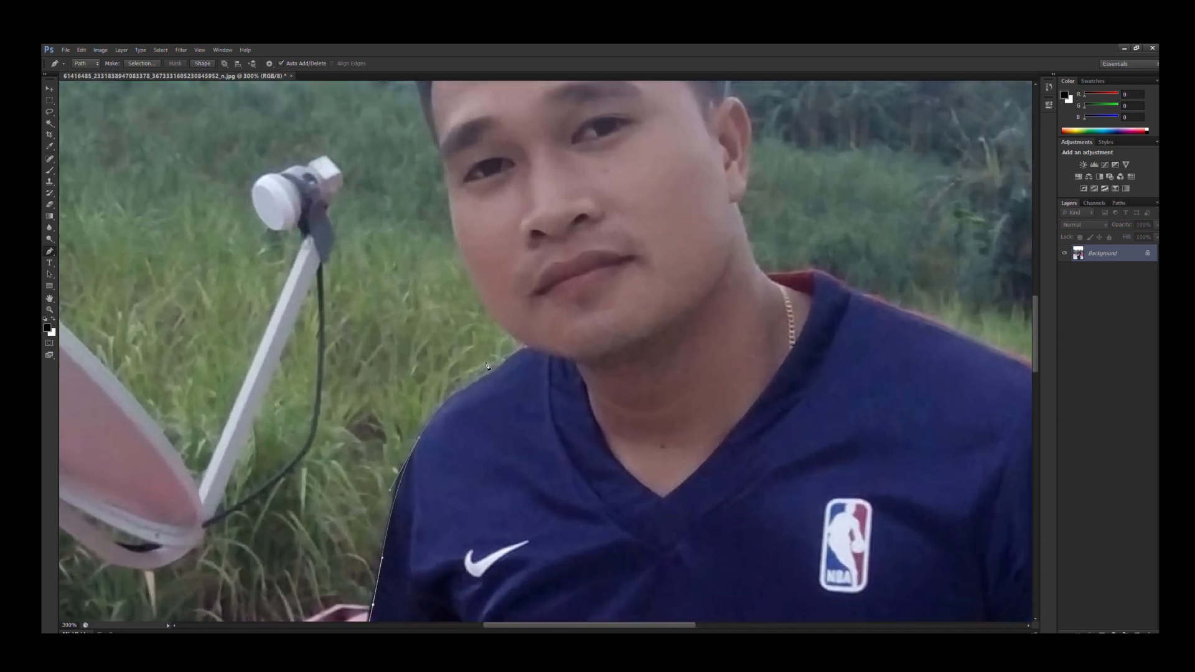
Extend the path along the shoulder to the neck, then up the jaw, cheek and temple to the hairline.
left_click(483, 366)
left_click_drag(542, 291, 514, 402)
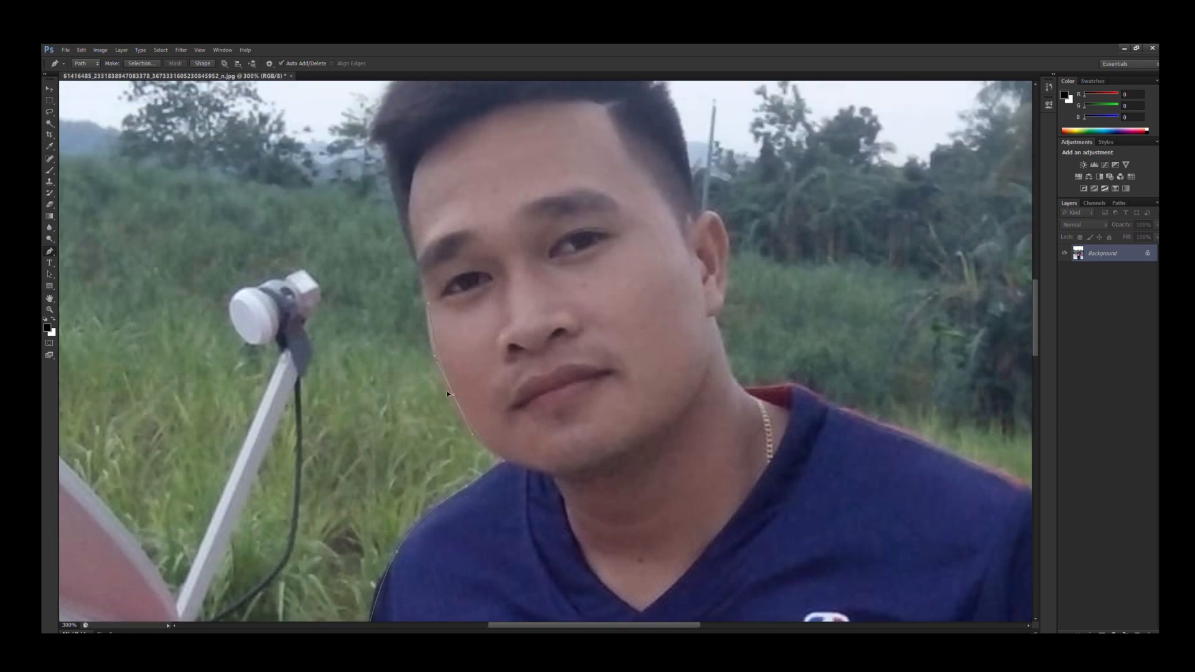
left_click_drag(436, 303, 439, 399)
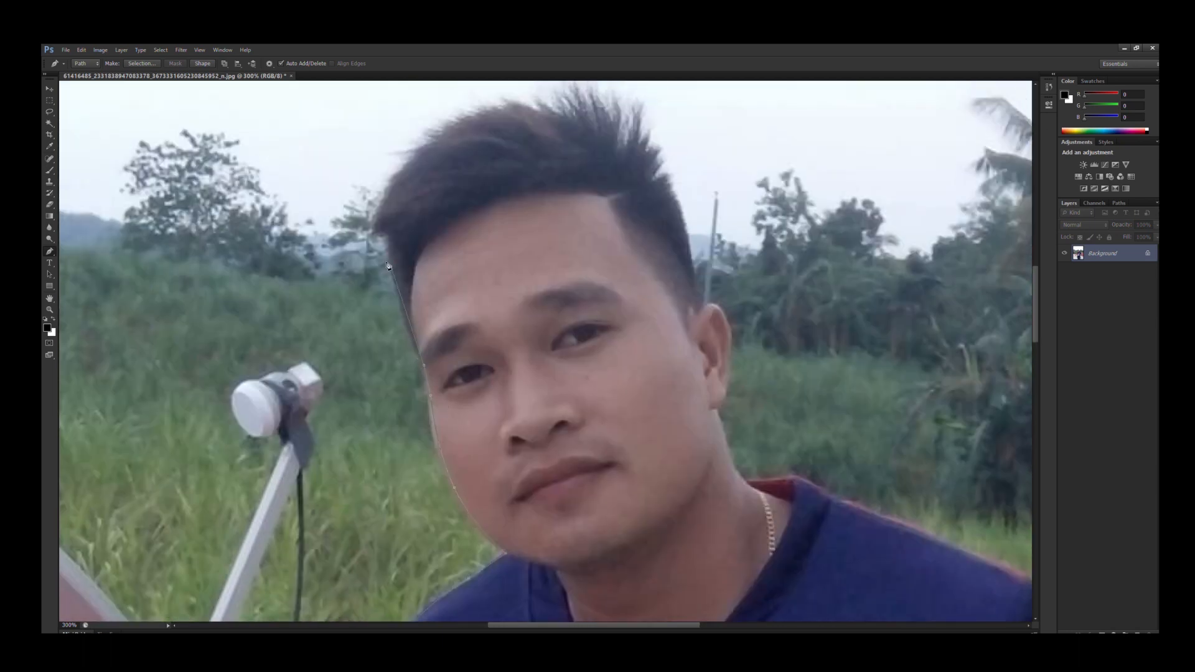
left_click_drag(402, 268, 404, 346)
Route the path loosely around the hair, leaving a margin of sky, and bring it down to the top of the ear.
left_click(354, 275)
left_click(359, 187)
left_click(418, 143)
left_click(589, 138)
left_click(663, 147)
left_click(655, 178)
left_click(704, 383)
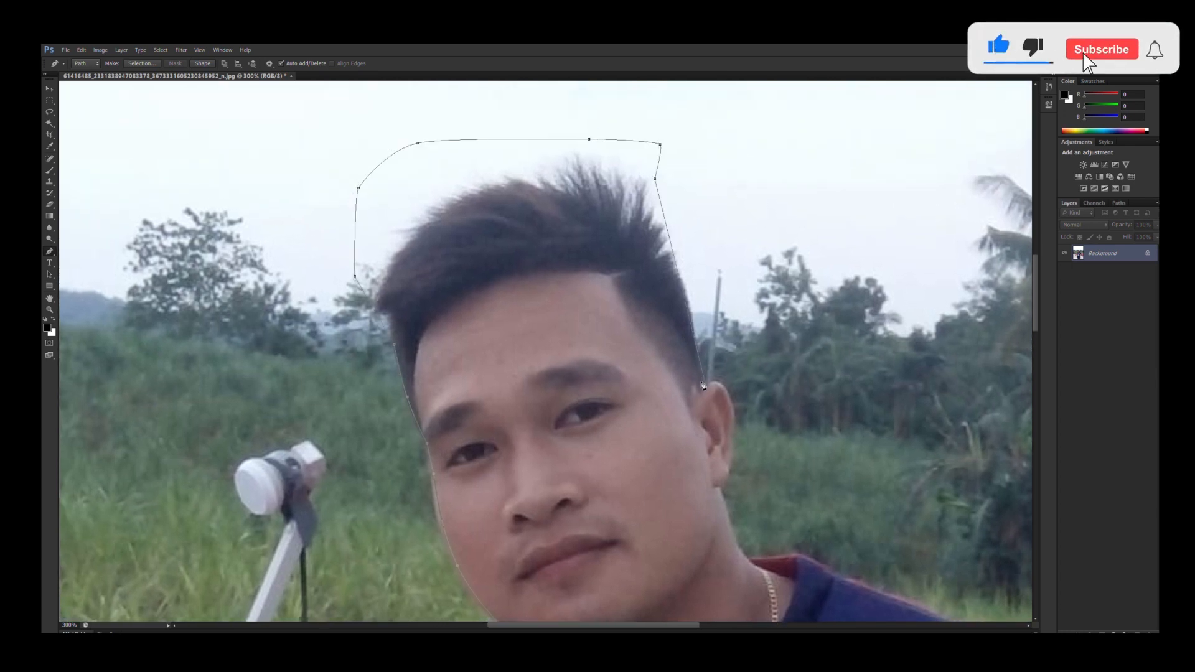
Trace the outer curve of the ear and continue the path down the side of the neck.
left_click(732, 432)
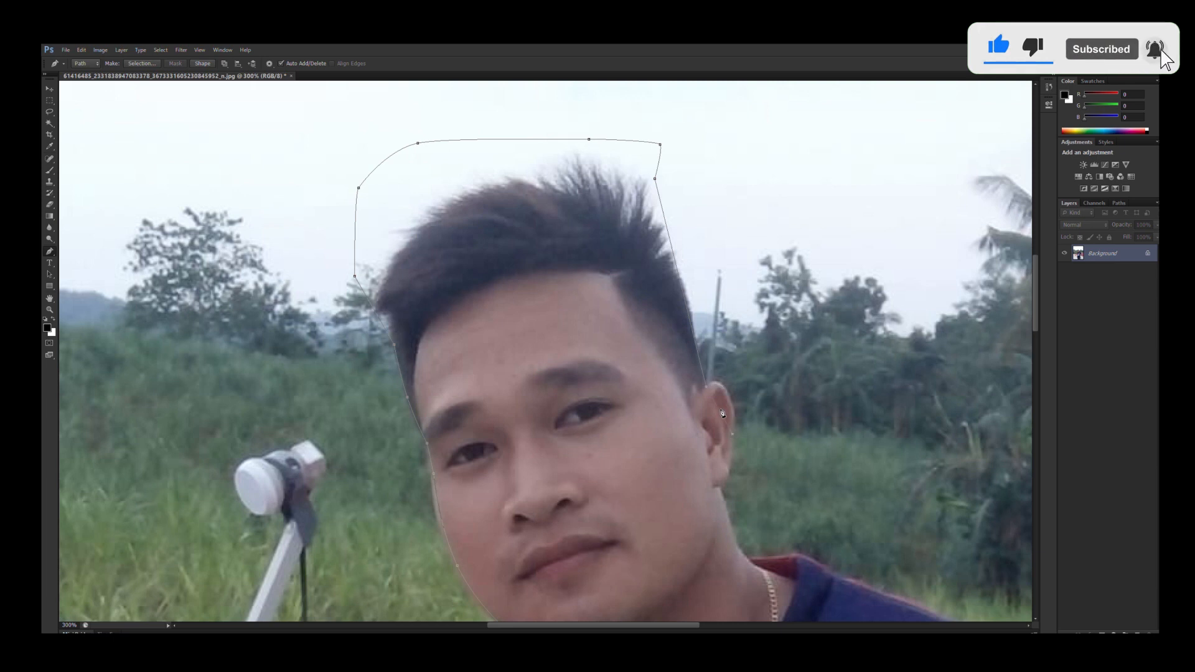
left_click_drag(718, 410, 720, 388)
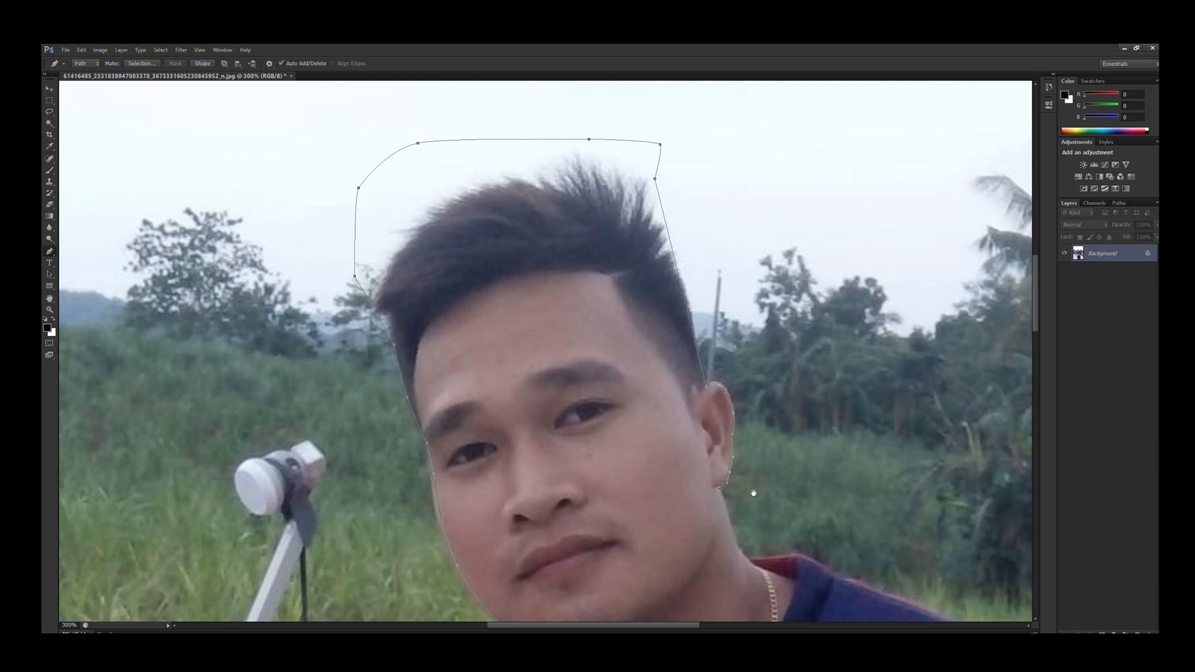
left_click_drag(755, 493, 648, 422)
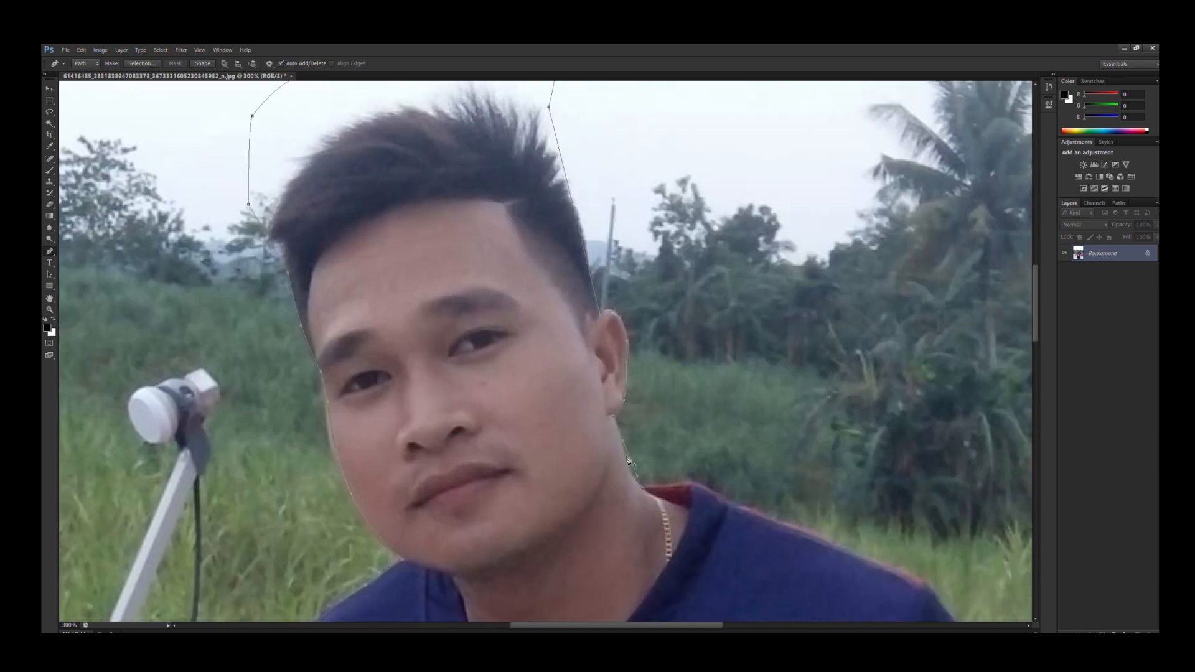
left_click_drag(623, 462, 548, 428)
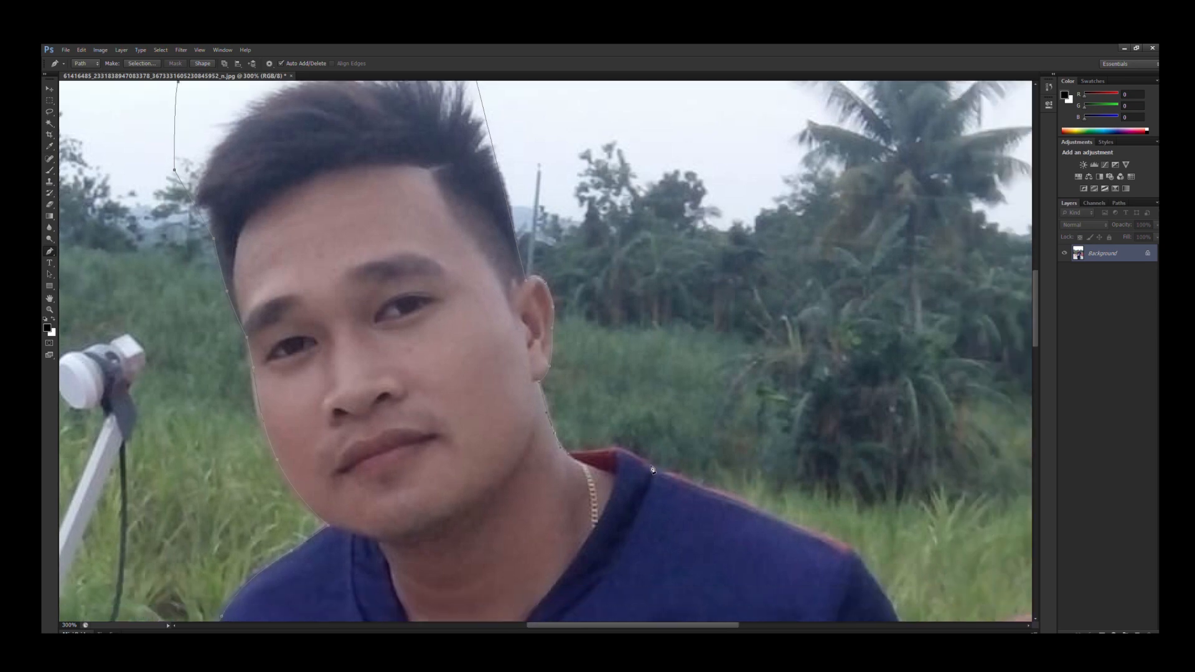
Follow the jersey's red collar and the shoulder slope on the roof side with curved path segments.
left_click(625, 468)
left_click_drag(625, 468, 624, 453)
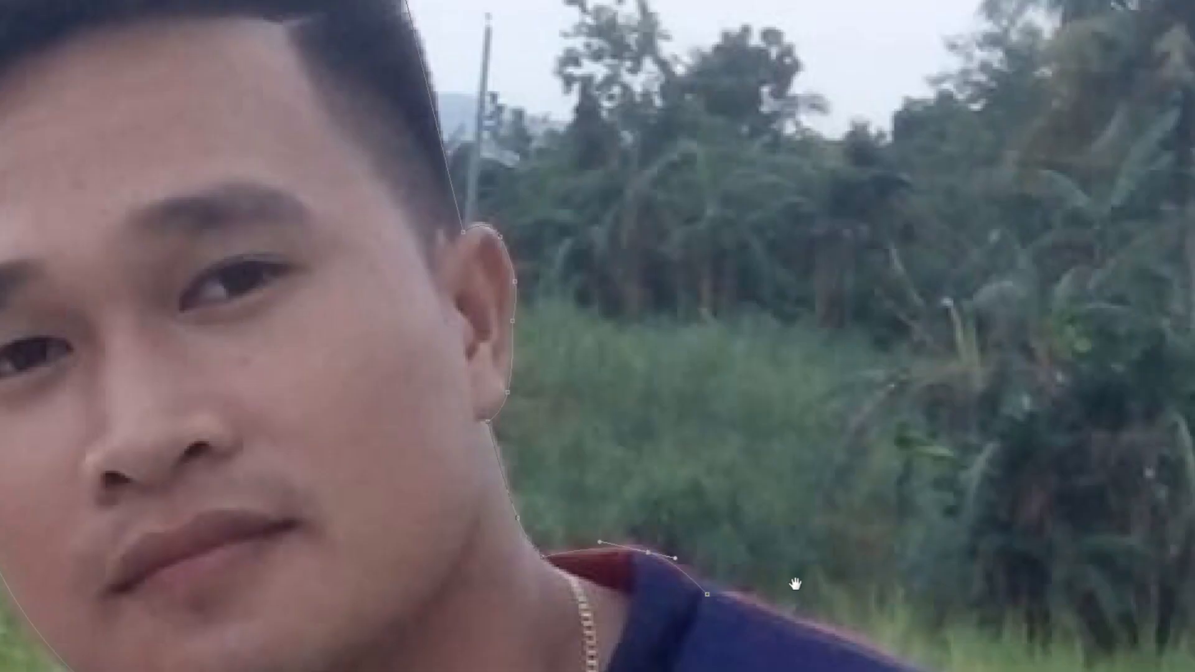
left_click_drag(744, 495, 520, 362)
left_click_drag(453, 381, 398, 352)
left_click_drag(625, 484, 585, 468)
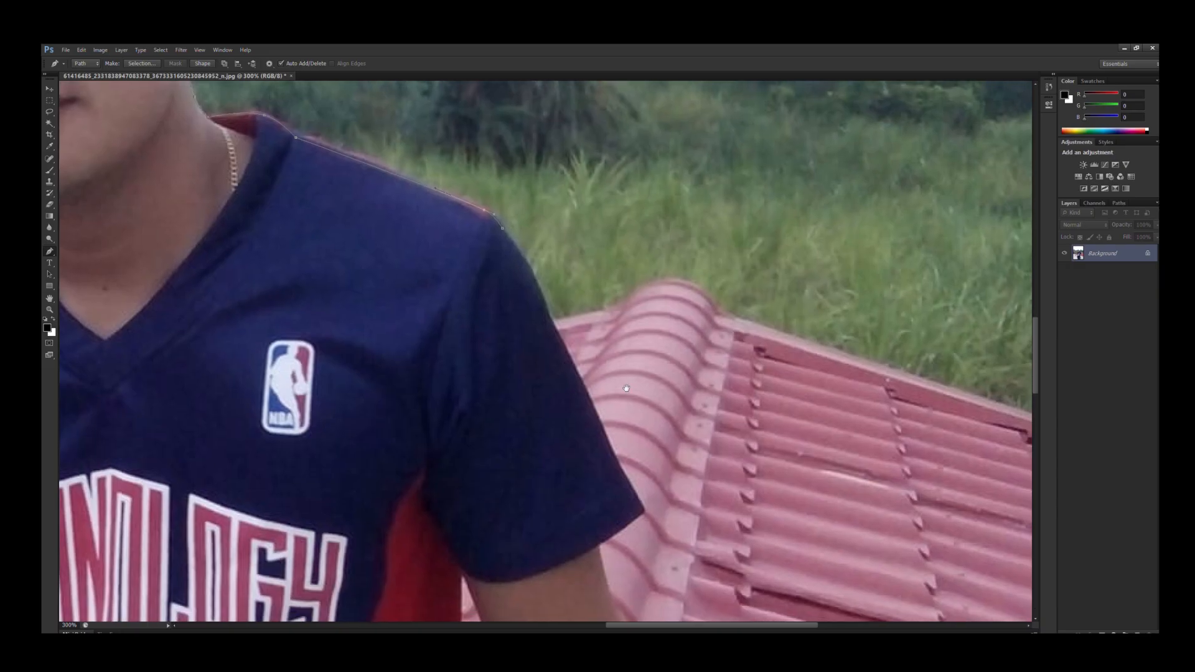
Trace the outer sleeve edge on the roof side down to its corner and along the hem to the arm.
left_click(640, 506)
left_click_drag(543, 319, 527, 275)
left_click_drag(596, 446, 579, 316)
left_click(581, 414)
left_click_drag(581, 414, 533, 283)
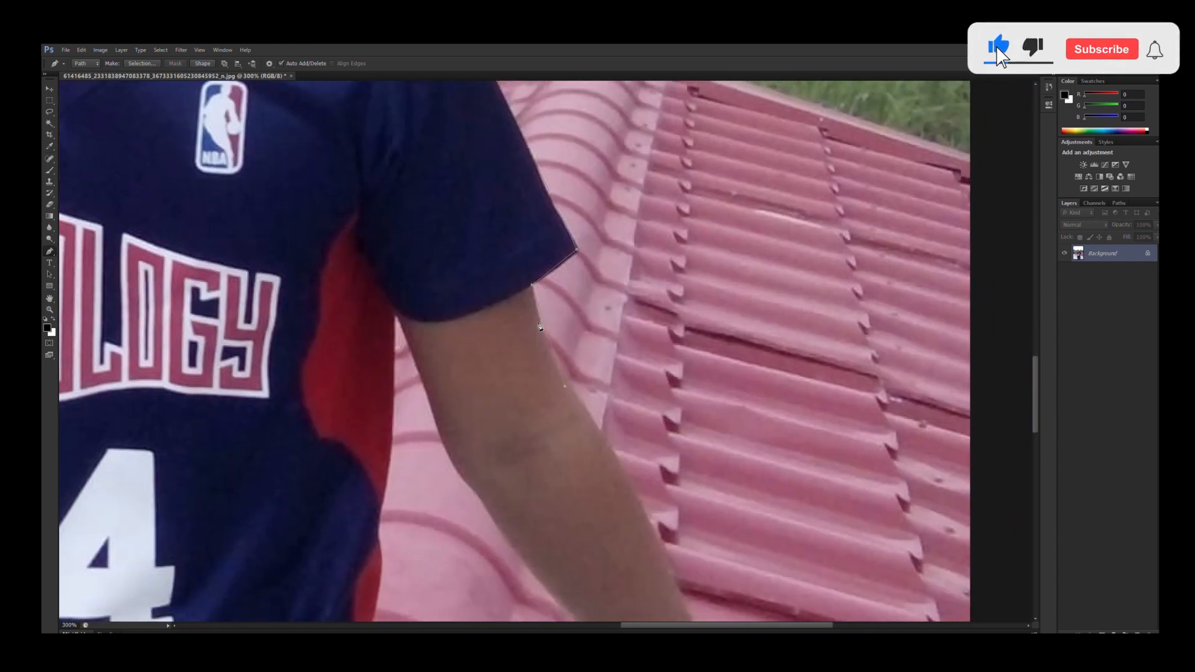
Continue the path down the outer arm on the roof side to the wrist and along to the photo's right border.
left_click_drag(544, 326, 542, 330)
left_click_drag(609, 427, 531, 300)
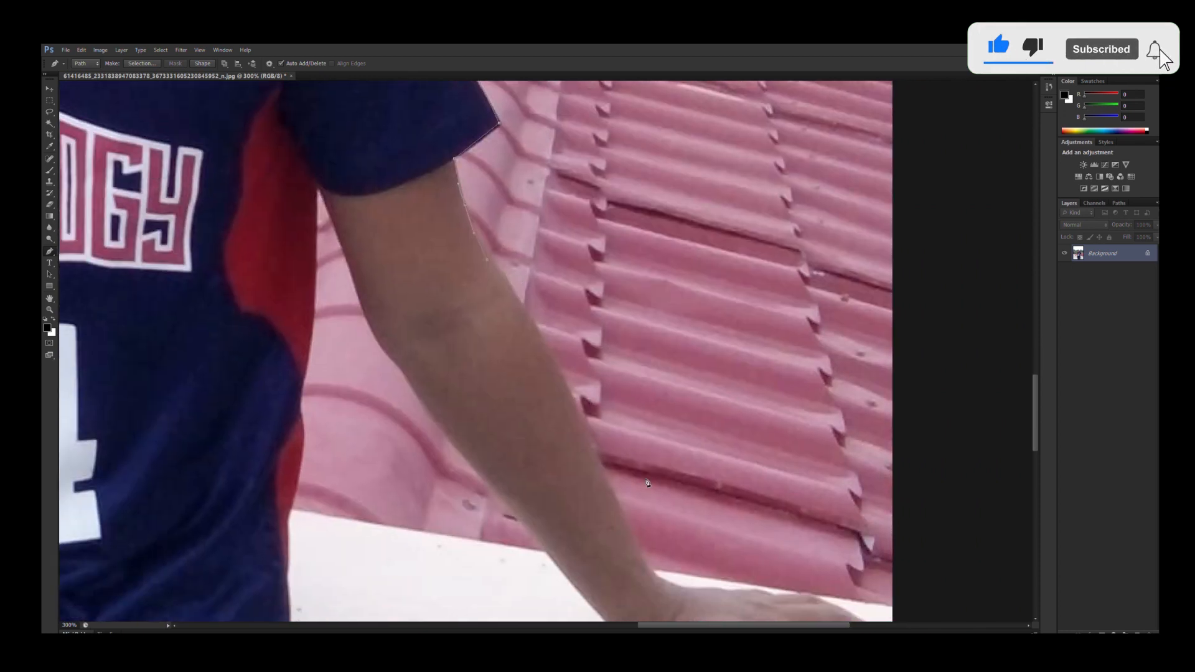
left_click(647, 572)
left_click_drag(549, 381, 553, 360)
left_click_drag(627, 447, 534, 355)
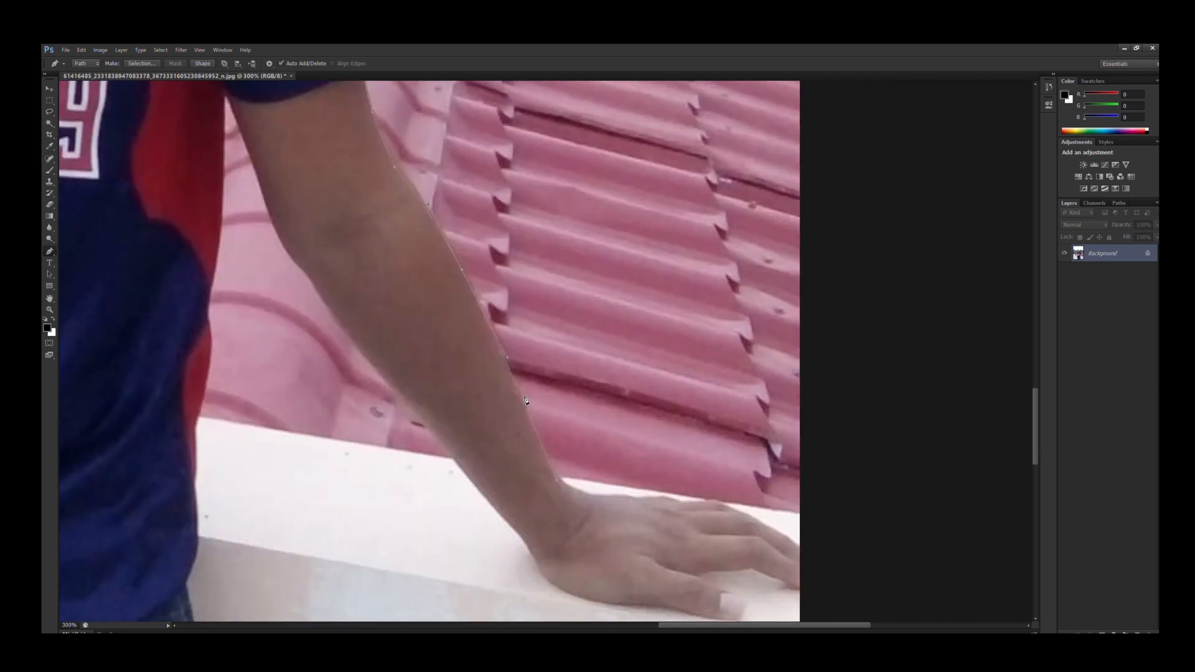
left_click_drag(522, 404, 522, 408)
scroll(612, 389, "down", 3)
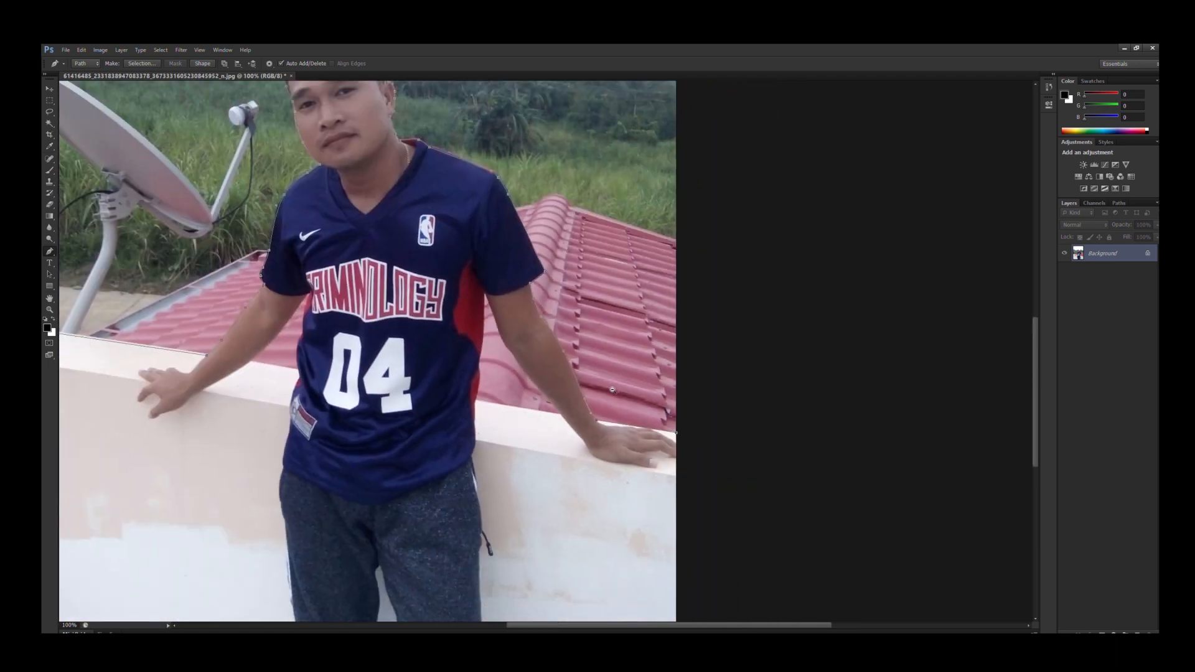
Run the path outside the canvas around the upper part of the photo and close it at the starting point on the wall.
left_click_drag(624, 390, 653, 498)
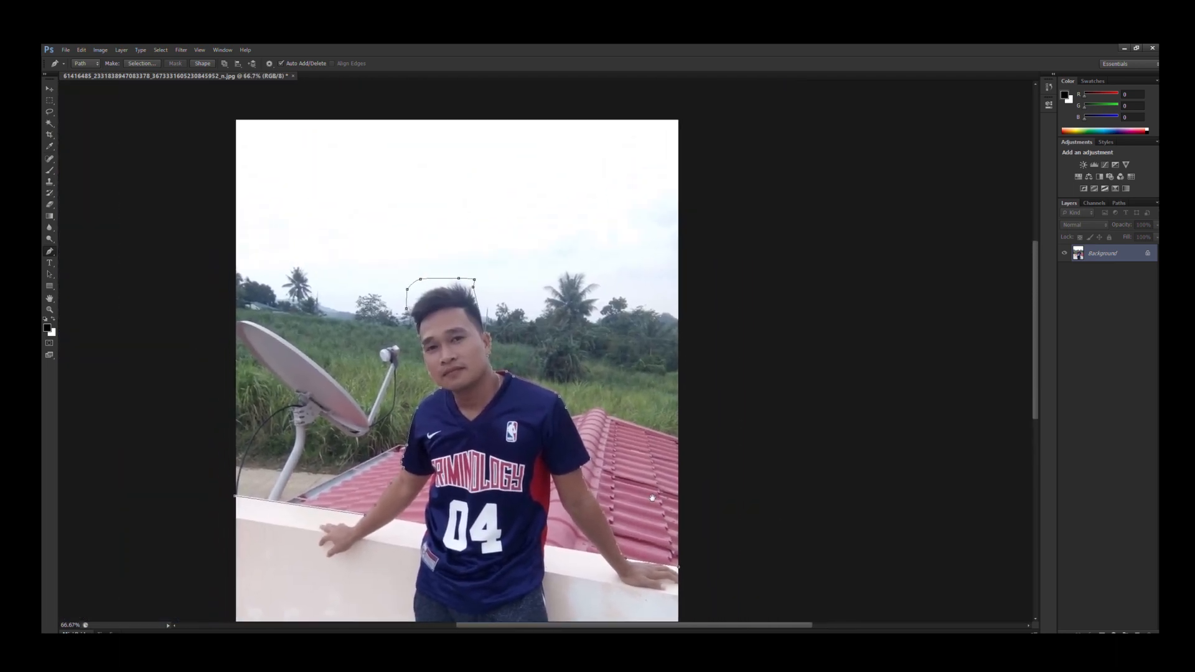
left_click(769, 309)
left_click(742, 132)
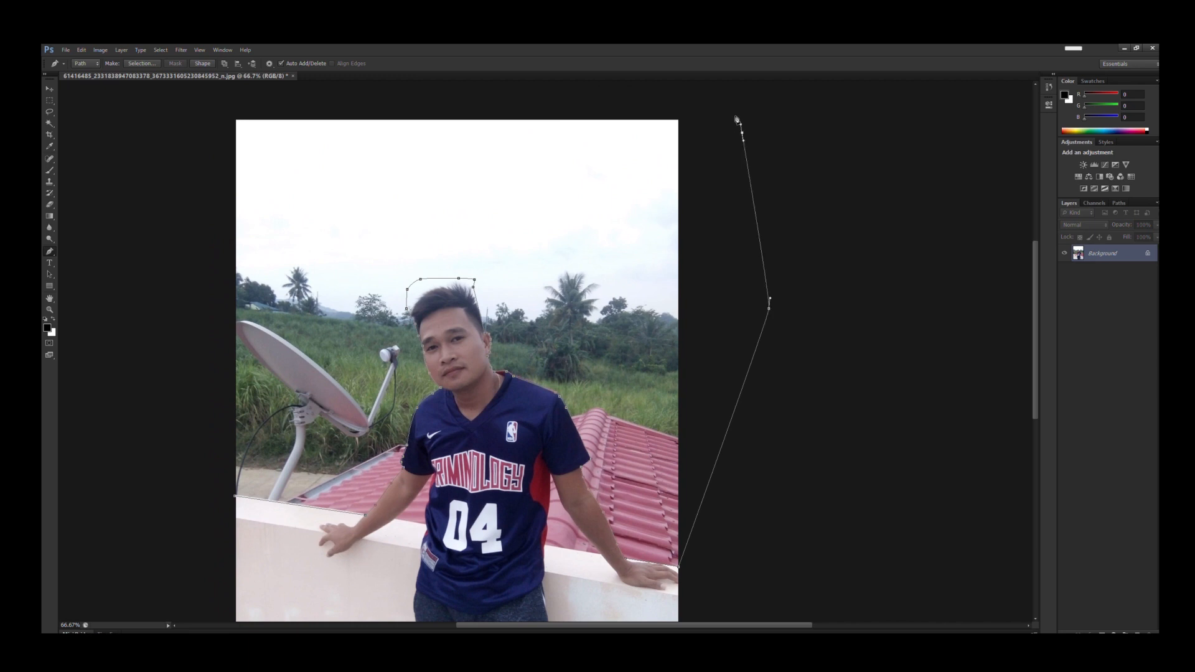
left_click(724, 116)
left_click(572, 106)
left_click(409, 97)
left_click(338, 97)
left_click(323, 97)
left_click(272, 101)
left_click(232, 106)
left_click(210, 113)
left_click(176, 213)
left_click(183, 405)
left_click(187, 432)
left_click(184, 436)
left_click(190, 448)
left_click(197, 461)
left_click(232, 497)
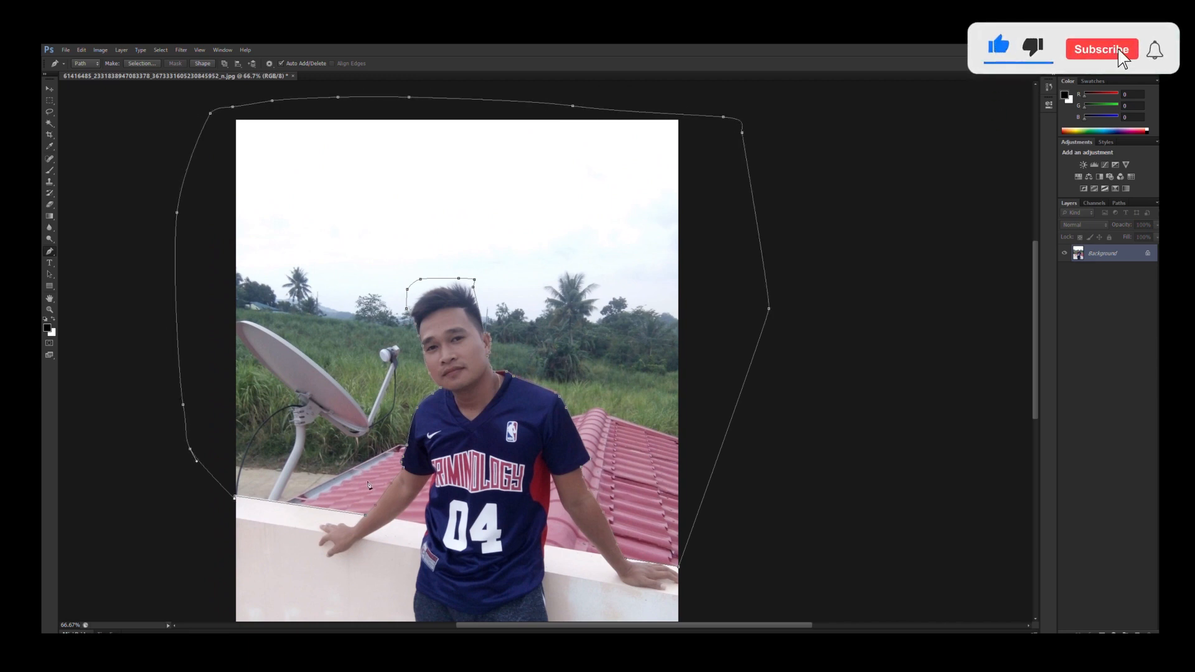
Start a second path in the gap between arm and torso on the satellite-dish side, tracing the inner arm to the armpit.
scroll(428, 513, "up", 2)
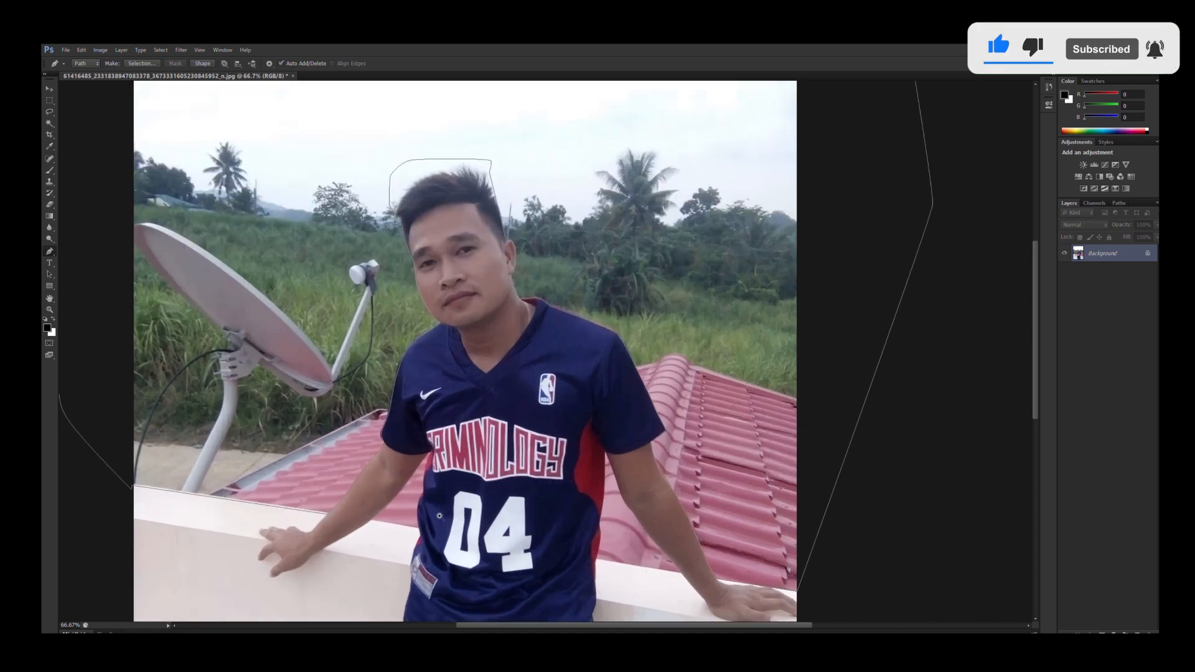
scroll(243, 622, "up", 1)
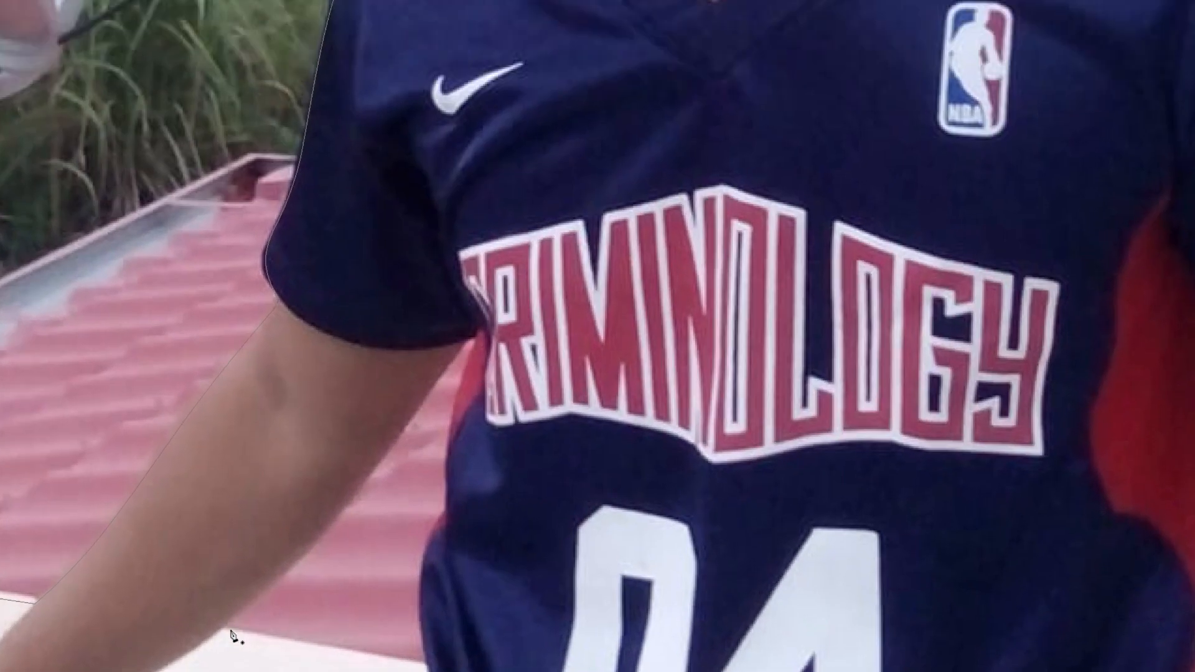
left_click(466, 341)
left_click(352, 470)
left_click_drag(353, 475, 359, 481)
left_click(467, 342)
left_click(474, 340)
Trace the jersey's side down to the wall and close the gap path on the satellite-dish side.
left_click(445, 514)
left_click(459, 428)
left_click_drag(459, 428, 454, 427)
scroll(447, 419, "down", 1)
left_click(428, 617)
left_click_drag(438, 529, 417, 515)
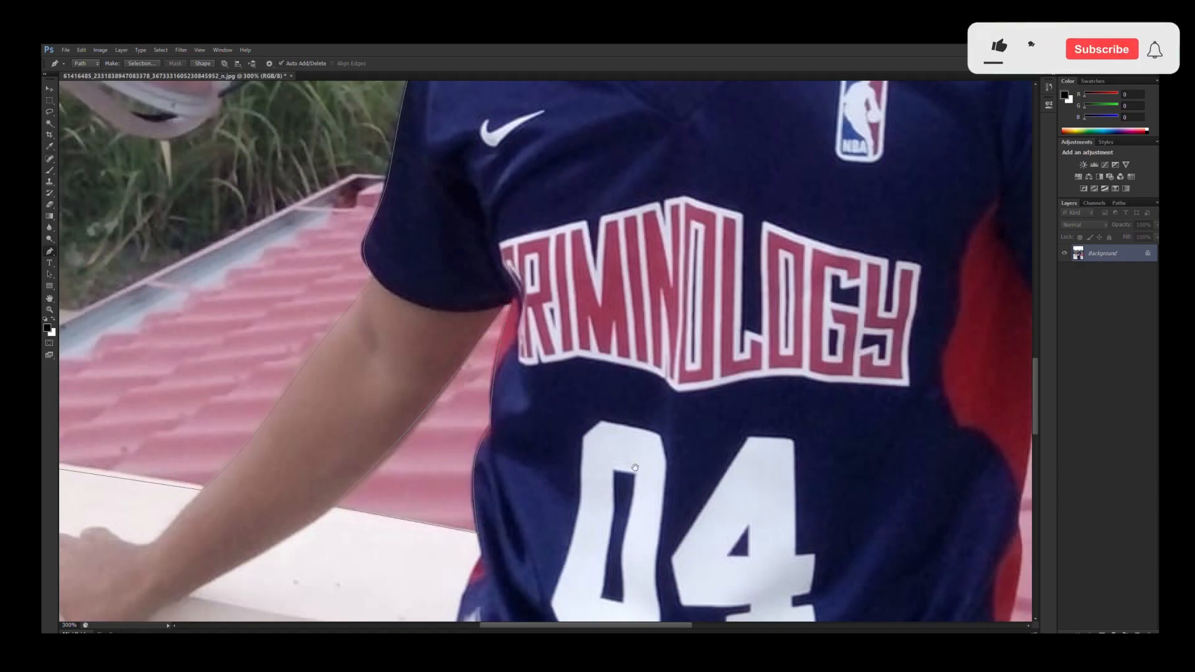
Start a third path where the jersey meets the wall on the roof side and trace the red side panel up to the armpit.
left_click_drag(723, 432, 347, 352)
left_click(631, 548)
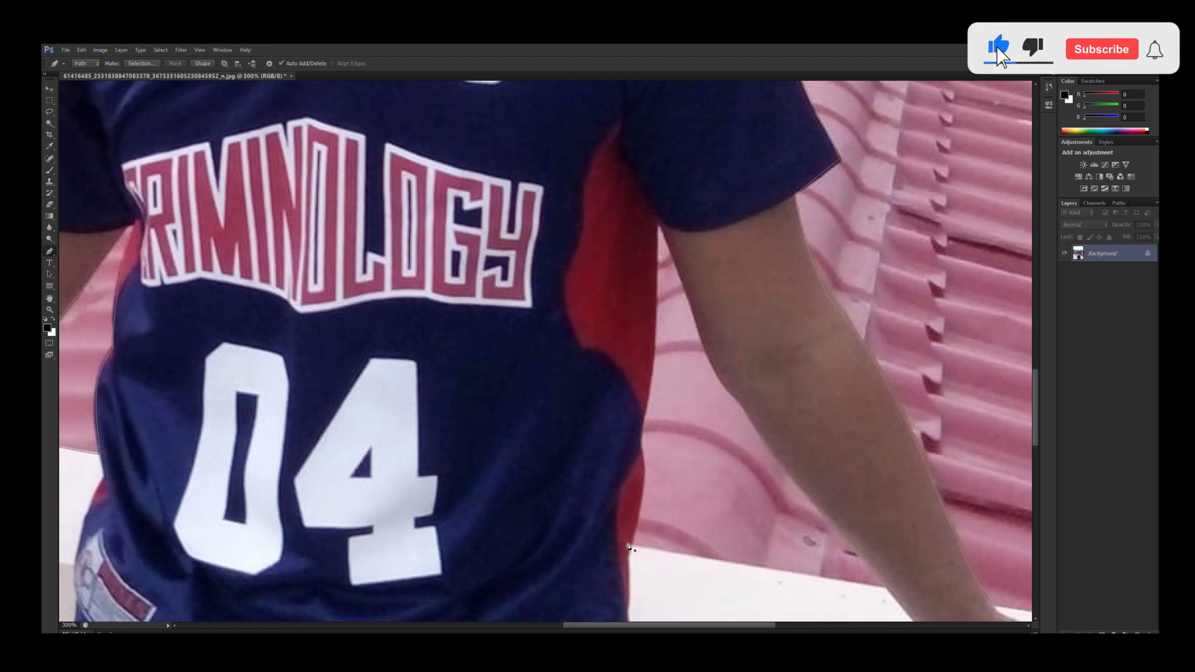
left_click_drag(642, 485, 643, 466)
left_click(639, 444)
left_click(657, 224)
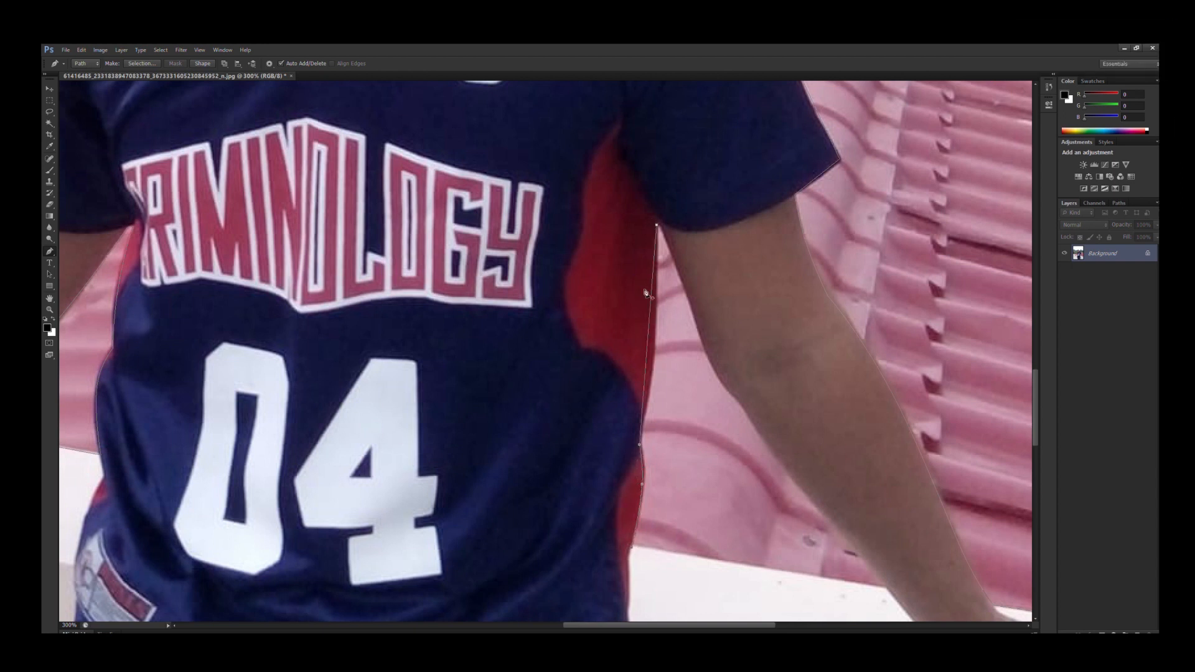
left_click_drag(644, 317, 649, 329)
Trace the inner arm on the roof side down to the wall and close the gap path along the wall's edge.
left_click_drag(732, 397, 714, 368)
left_click_drag(679, 281, 678, 270)
left_click_drag(735, 358, 622, 251)
left_click(767, 474)
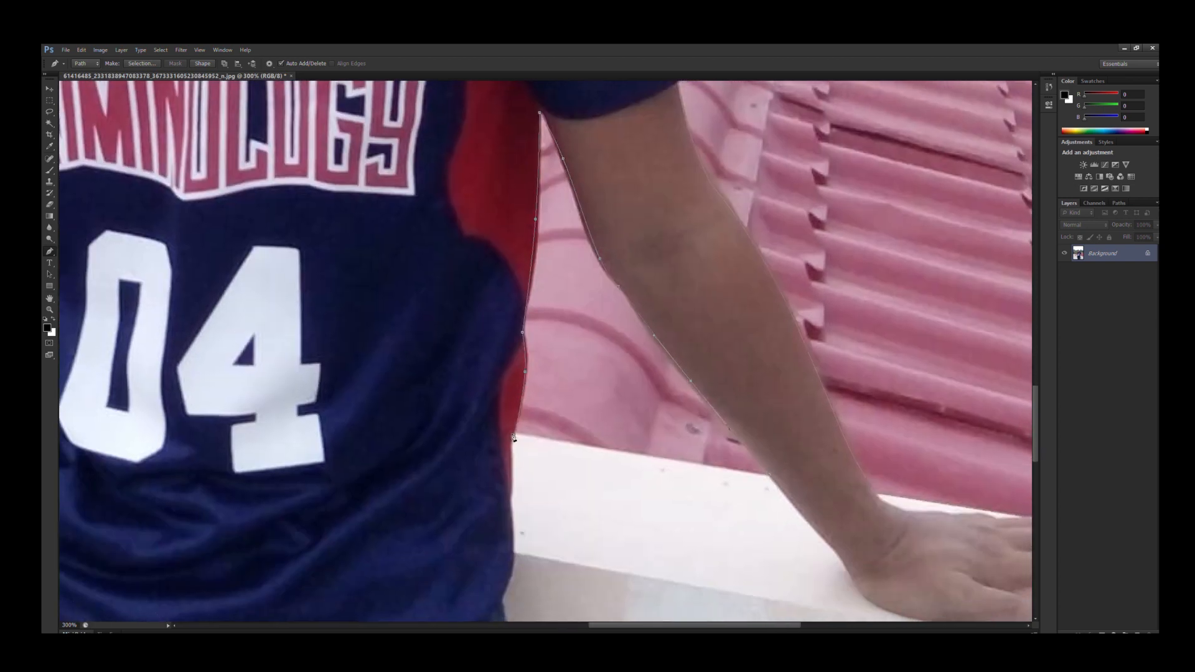
Convert the paths into a selection, delete the background inside it and deselect.
scroll(607, 375, "down", 3)
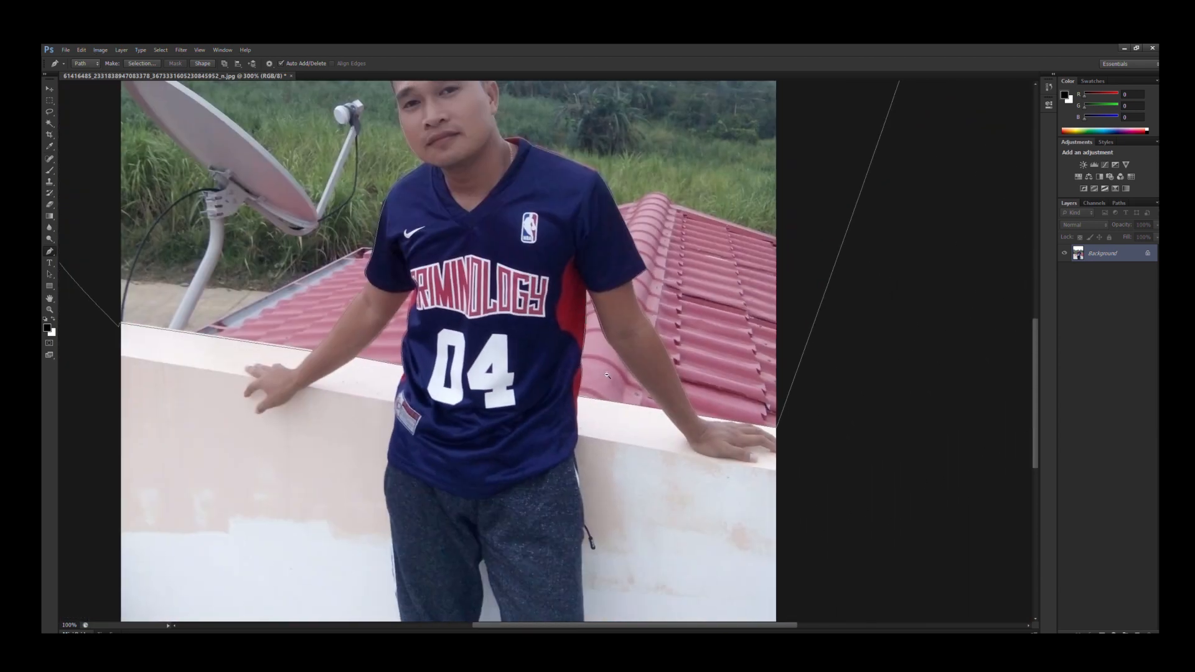
scroll(607, 376, "down", 1)
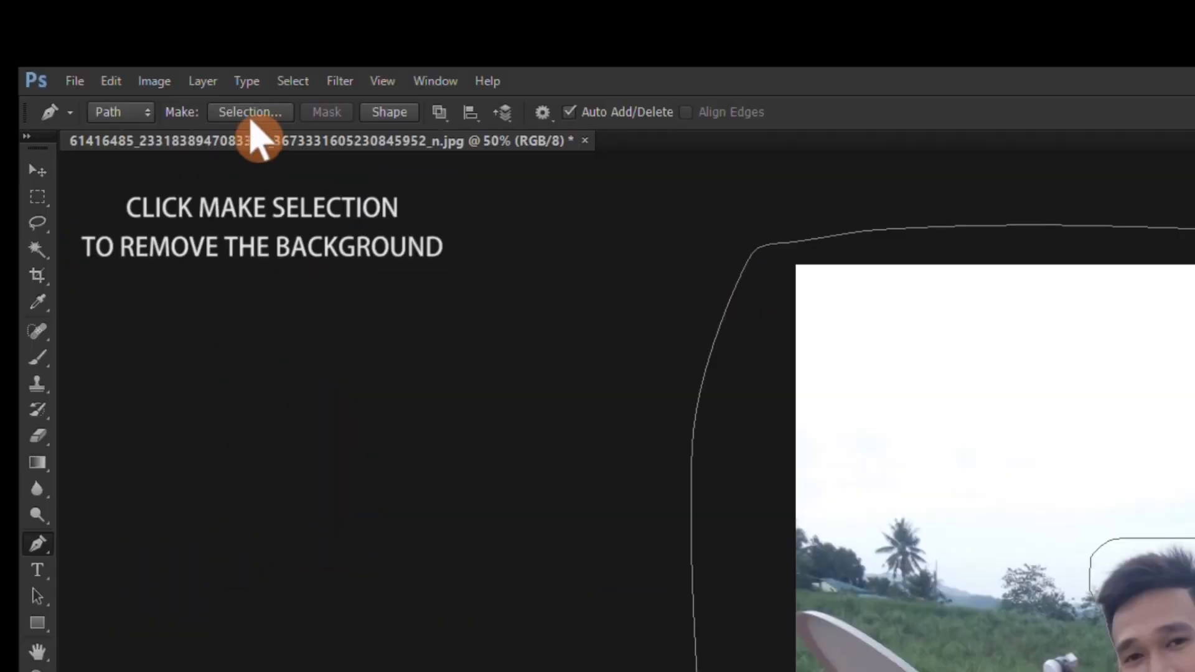
left_click(142, 63)
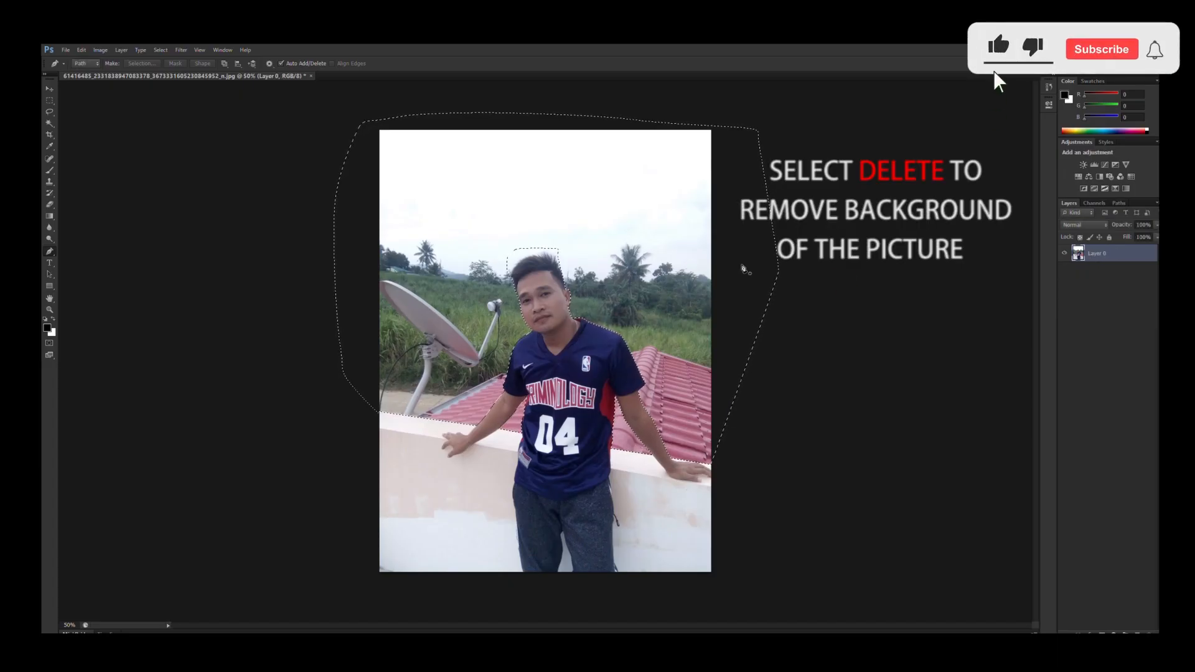
key("Delete")
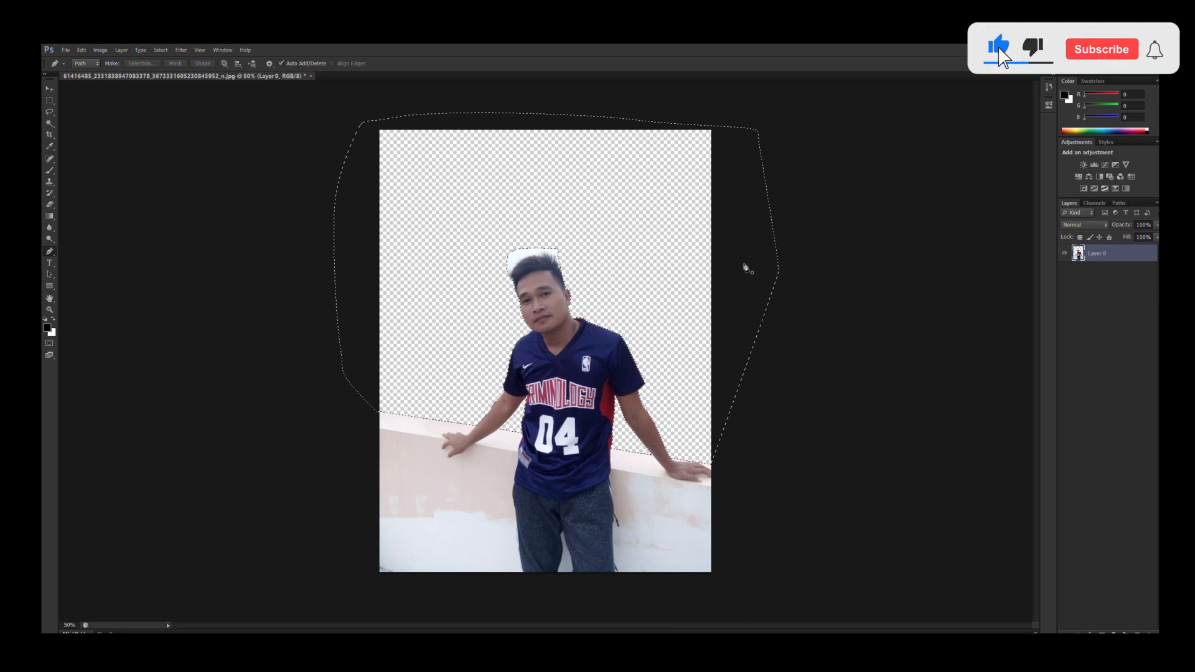
left_click(570, 270)
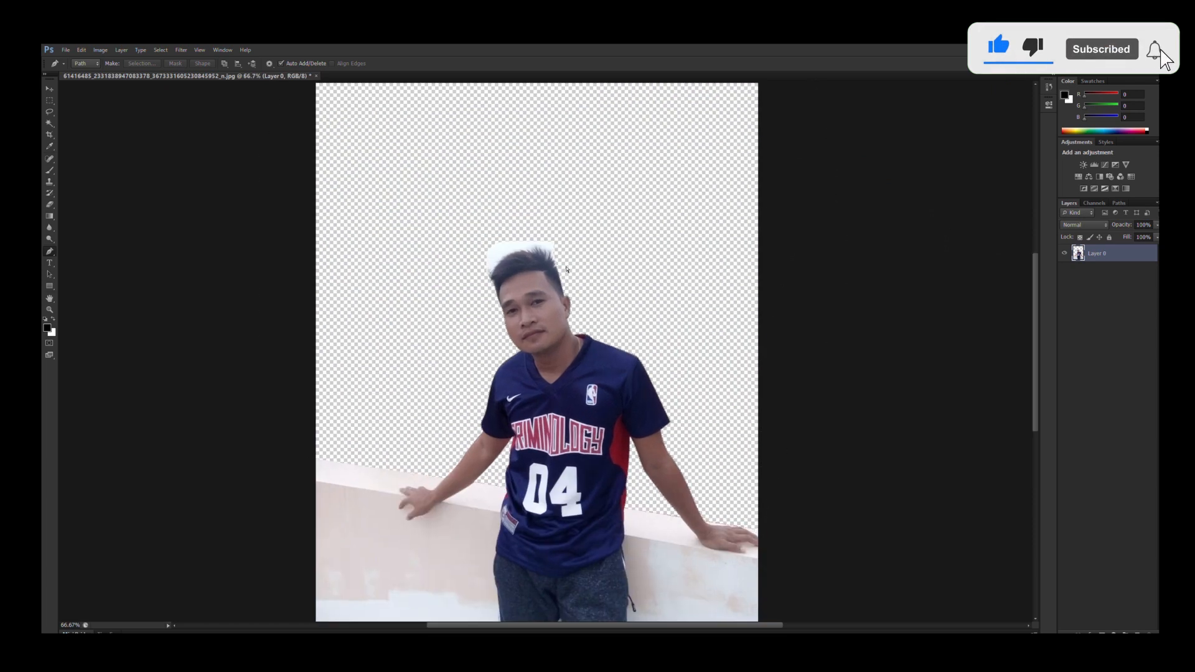
Undo the deselection so that the traced background selection around the man is active again.
key("ctrl+d")
left_click(551, 260)
key("ctrl+z")
key("w")
left_click(495, 240, "alt")
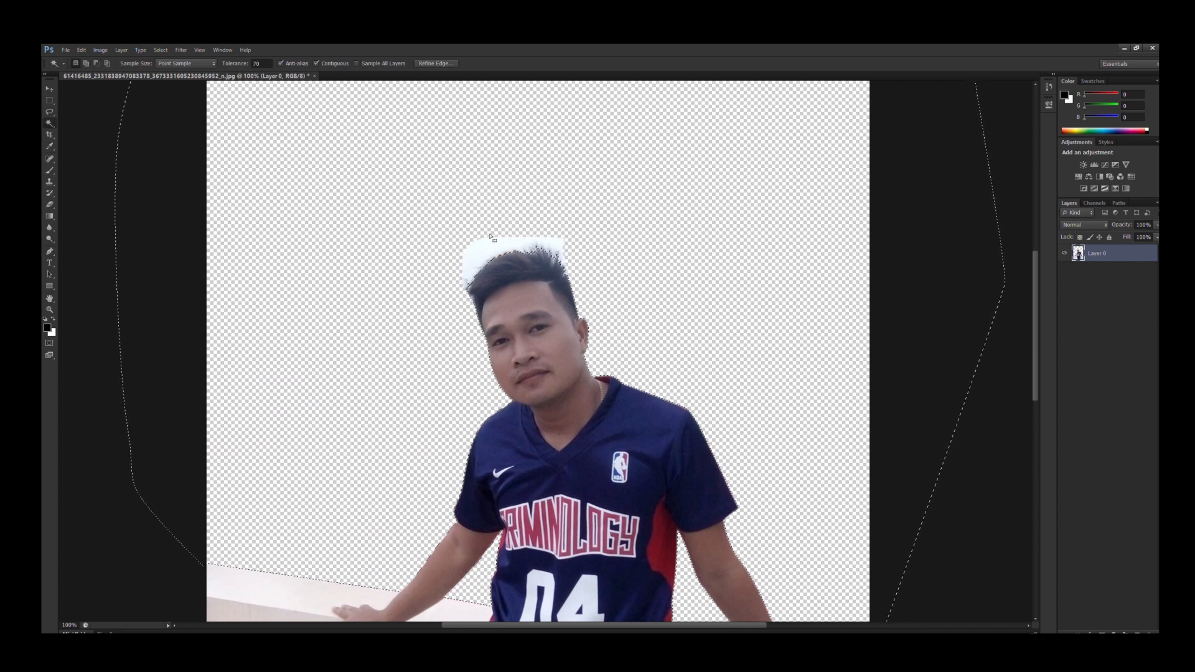
key("ctrl+minus")
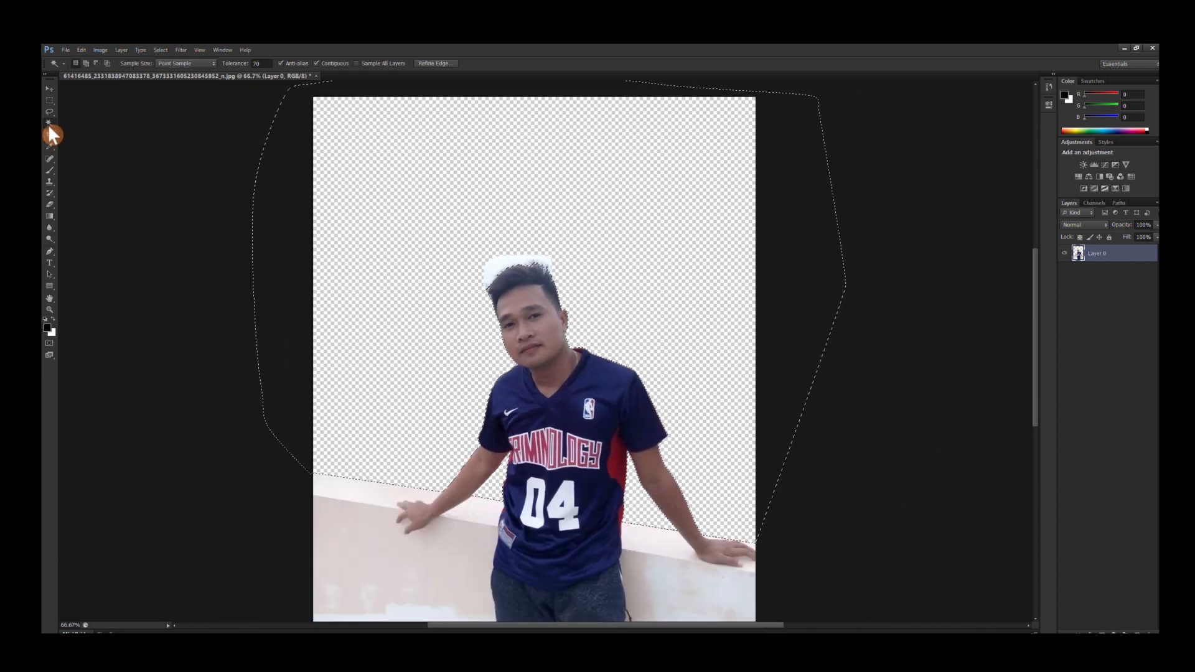
Limit the selection to the area above the man's eyes with the Rectangular Marquee, then delete the white remnant around his hair and deselect.
left_click(50, 100)
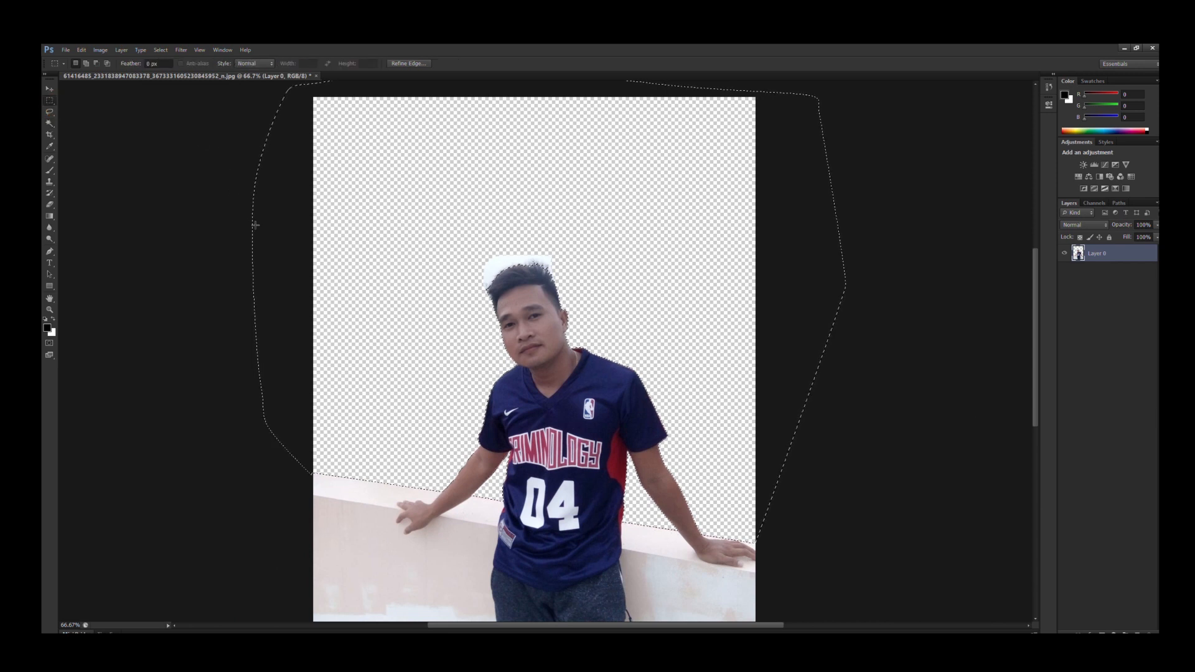
left_click_drag(127, 263, 658, 449)
left_click_drag(220, 306, 889, 568)
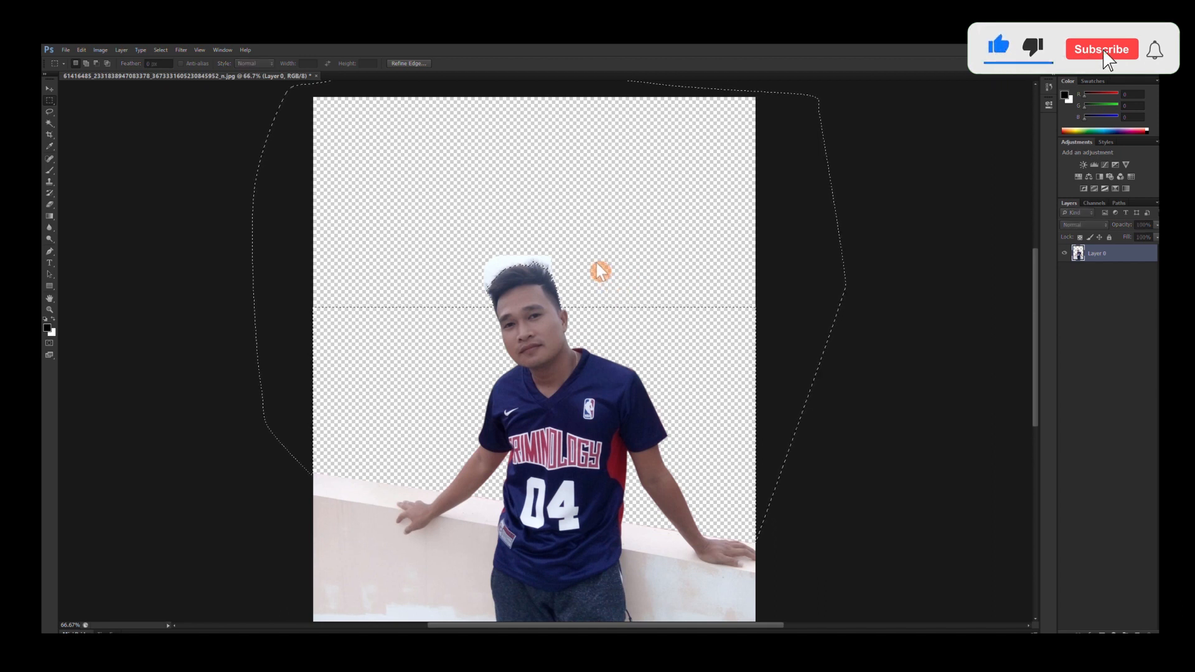
left_click(653, 250)
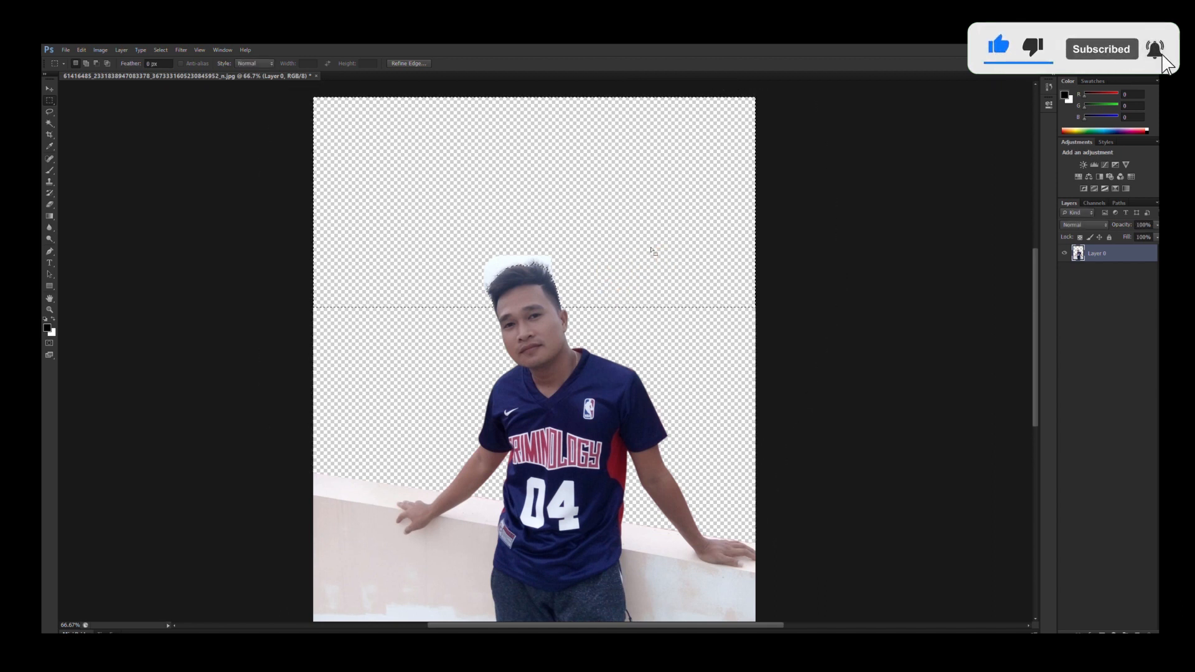
key("Delete")
key("ctrl+d")
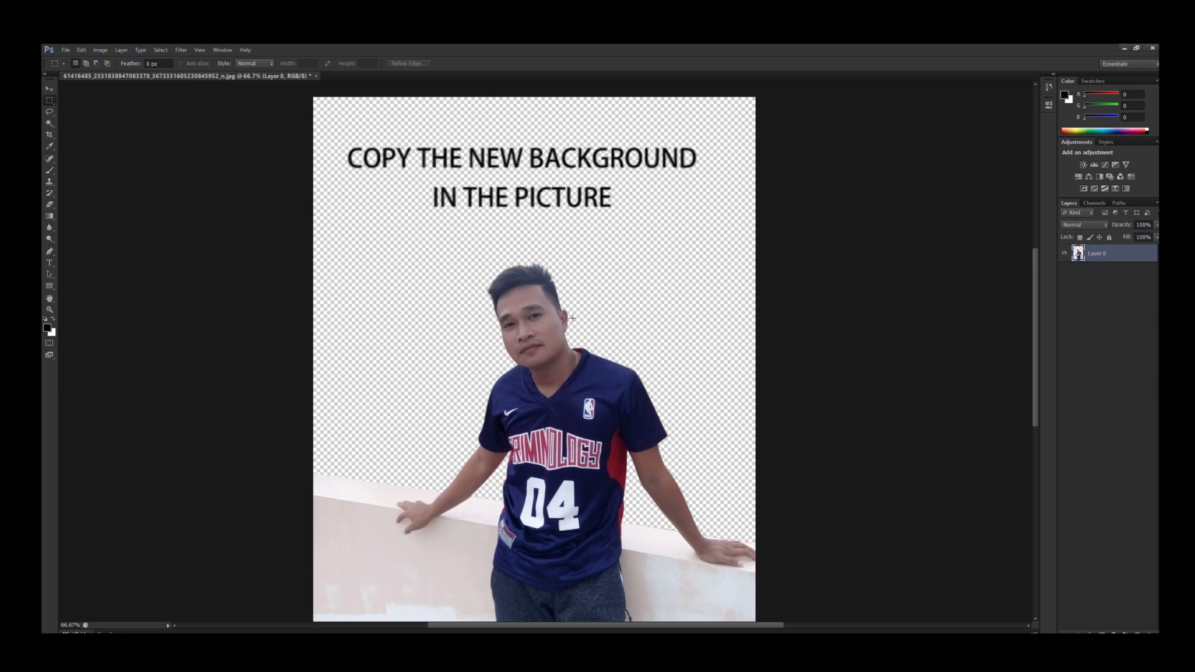
Paste the copied beach picture, place its layer beneath the cutout of the man and shift it up to cover the canvas's upper edge.
key("ctrl+v")
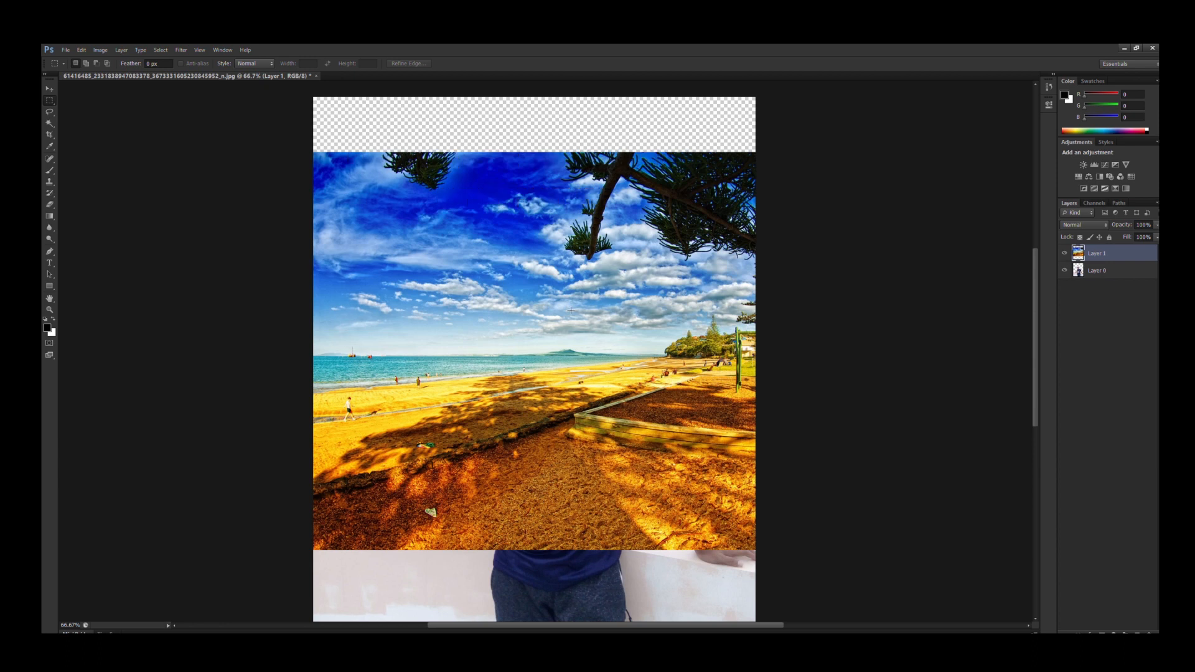
key("ctrl+bracketleft")
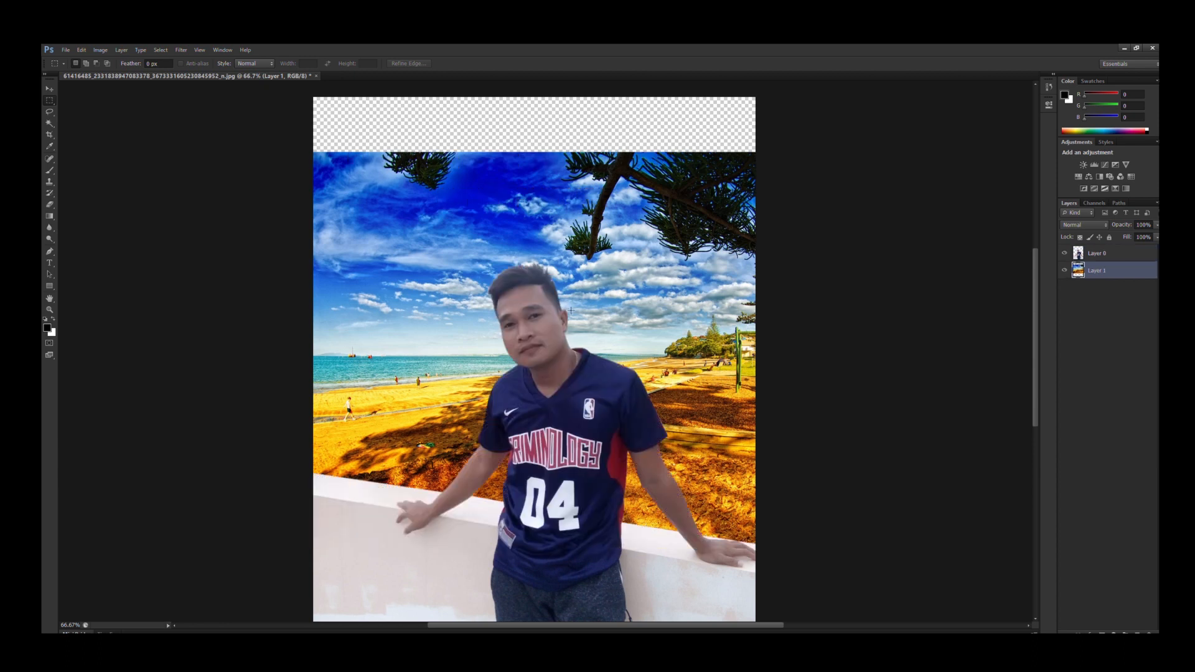
key("v")
left_click_drag(647, 300, 645, 244)
Scale the beach background to about 124.5% with Free Transform and shift it slightly left behind the man.
key("ctrl+minus")
key("ctrl+t")
left_click_drag(828, 438, 870, 464)
left_click_drag(879, 473, 884, 477)
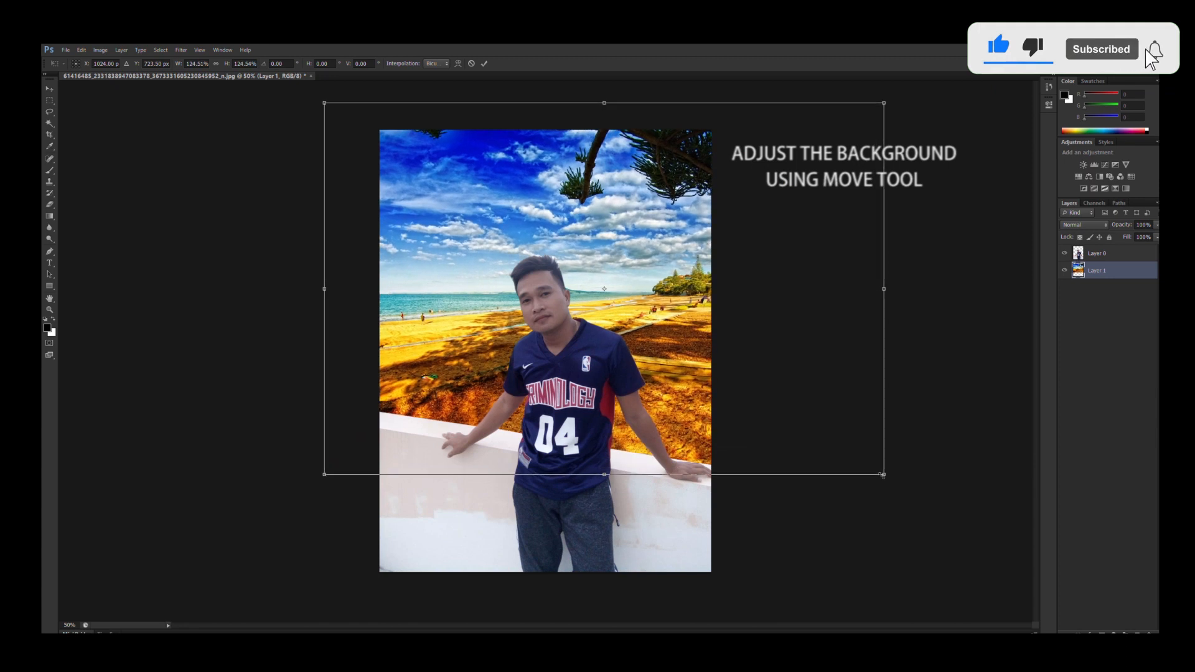
left_click_drag(651, 380, 639, 381)
key("Return")
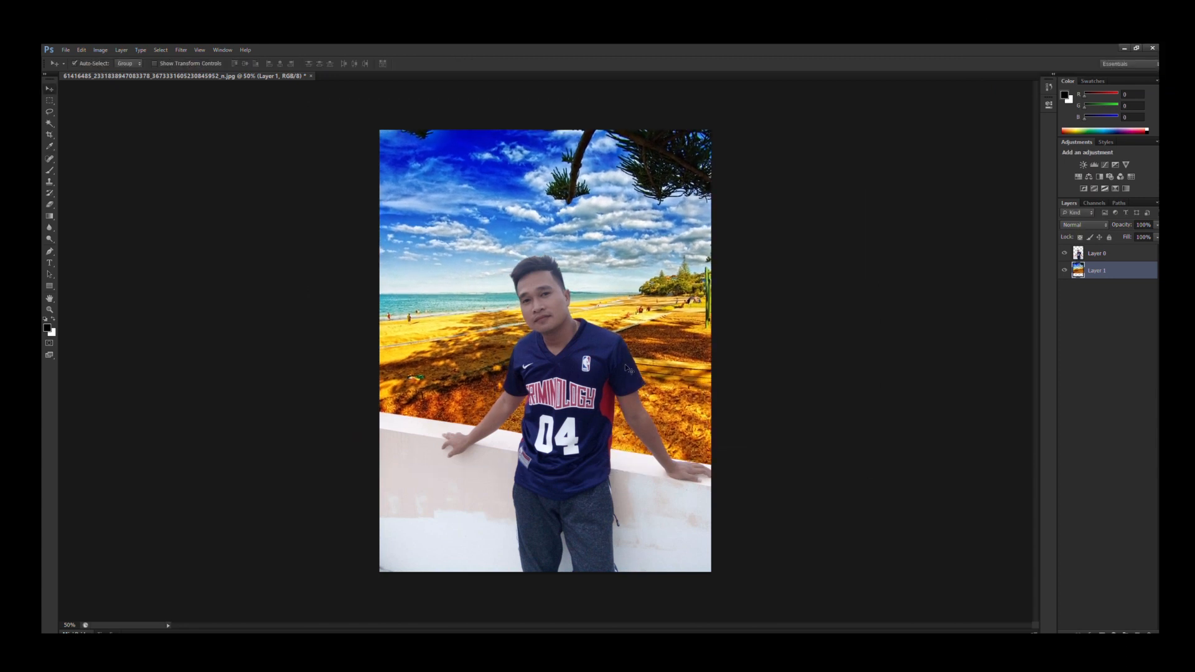